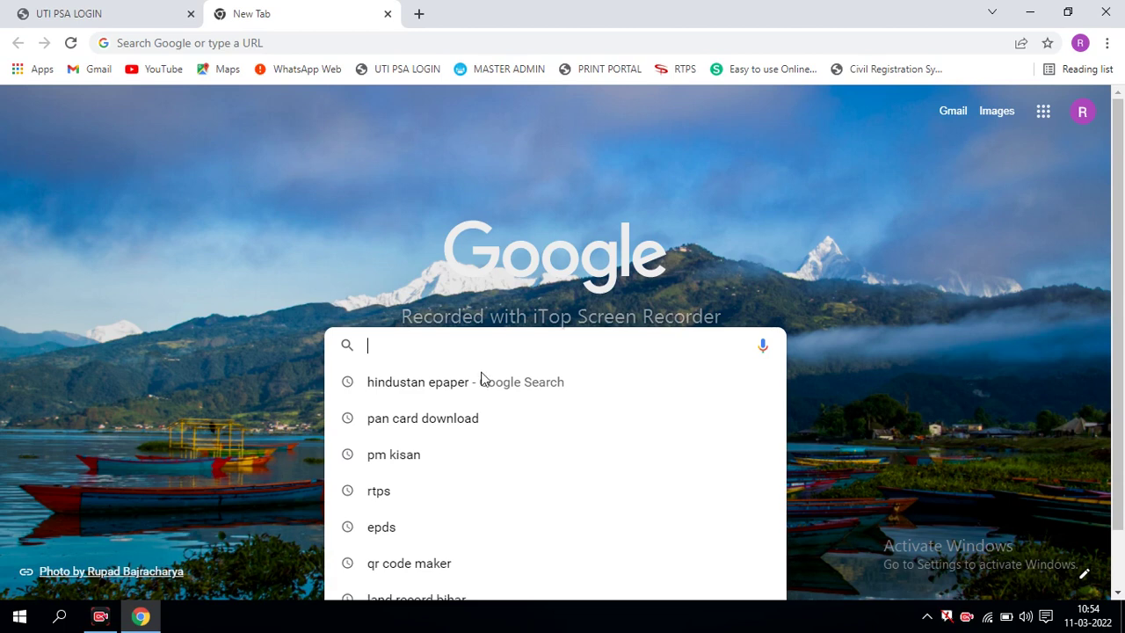
Search Google for 'pan card download' and look over the results, led by NSDL's Download e-PAN Card page.
left_click(465, 418)
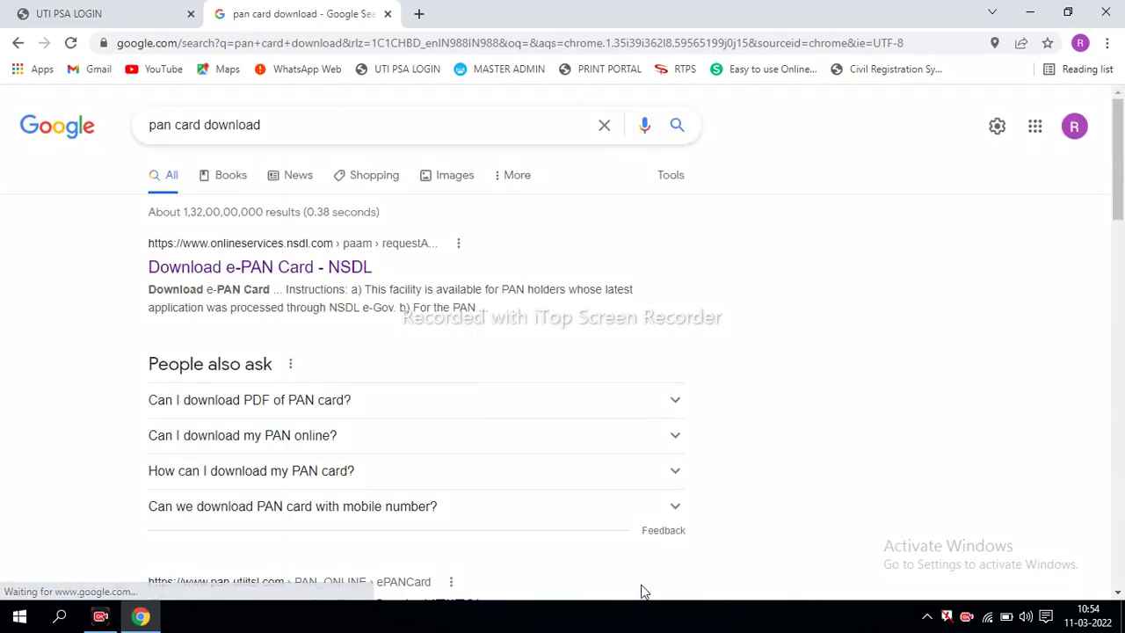
mouse_move(117, 233)
left_mouse_down()
mouse_move(256, 296)
mouse_move(384, 263)
mouse_move(241, 237)
mouse_move(123, 242)
left_mouse_up()
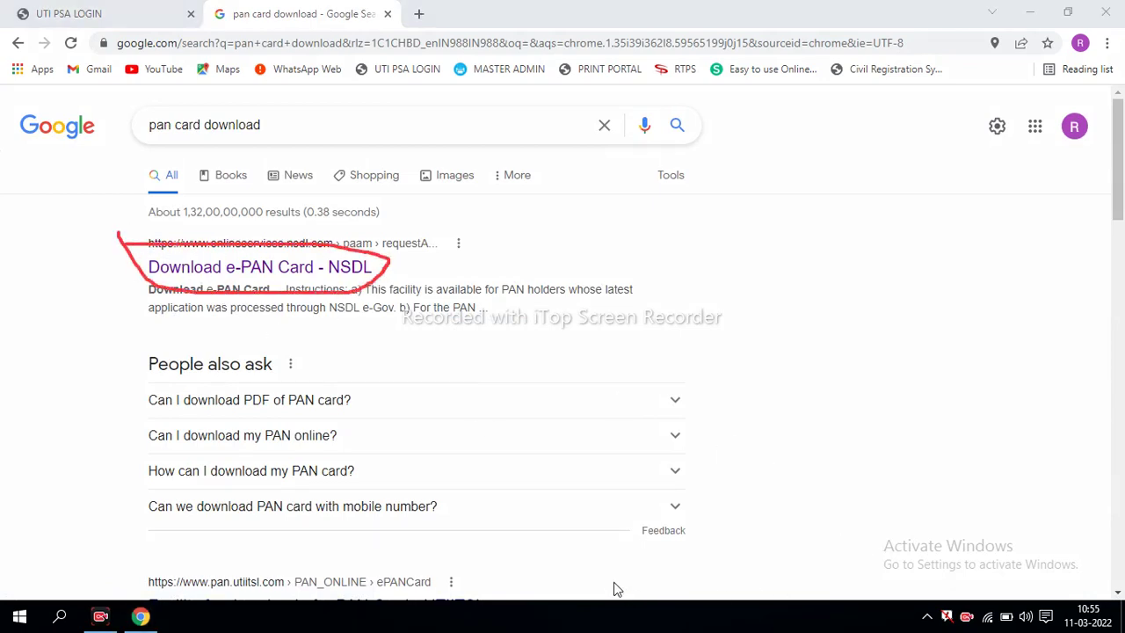
left_click_drag(1119, 220, 1122, 239)
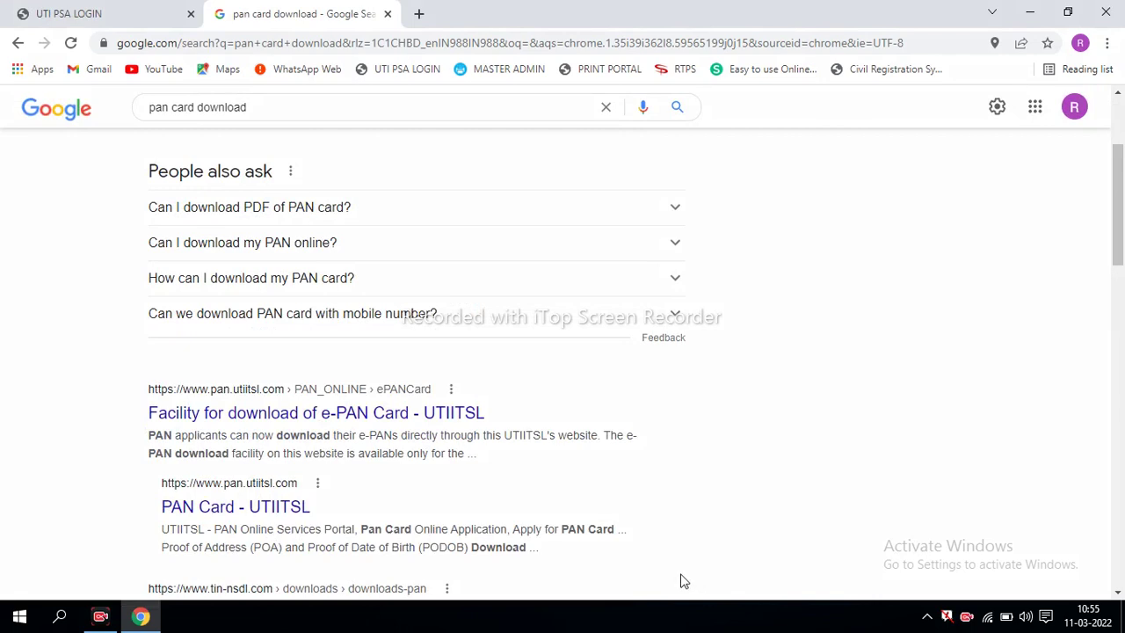
mouse_move(120, 368)
left_mouse_down()
mouse_move(361, 432)
mouse_move(536, 448)
left_mouse_up()
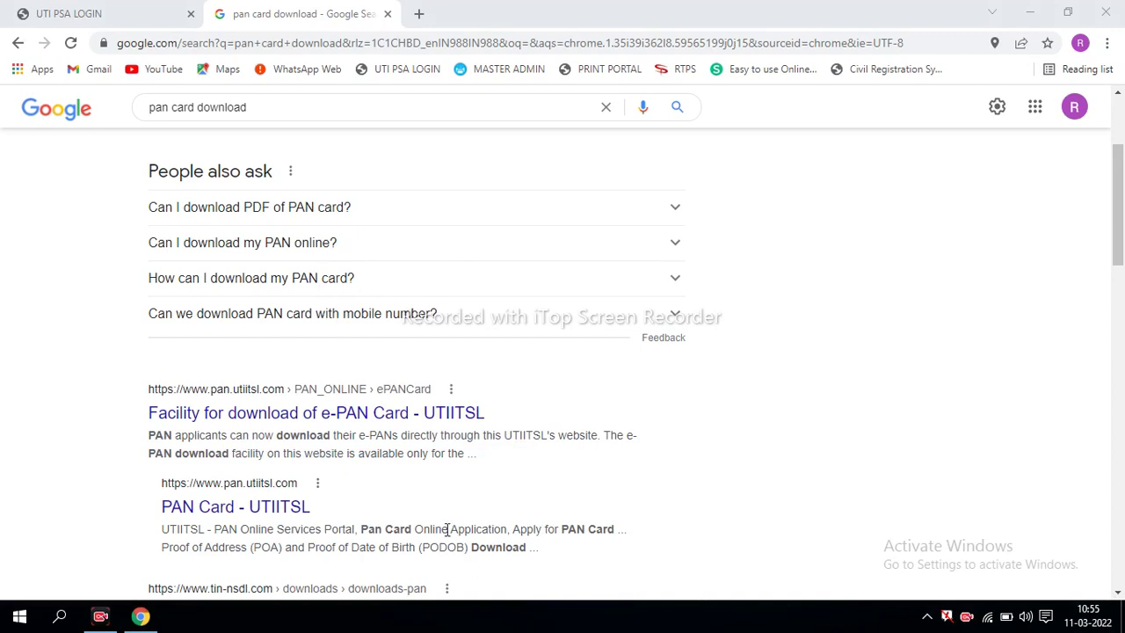
scroll(1097, 276, "up", 2)
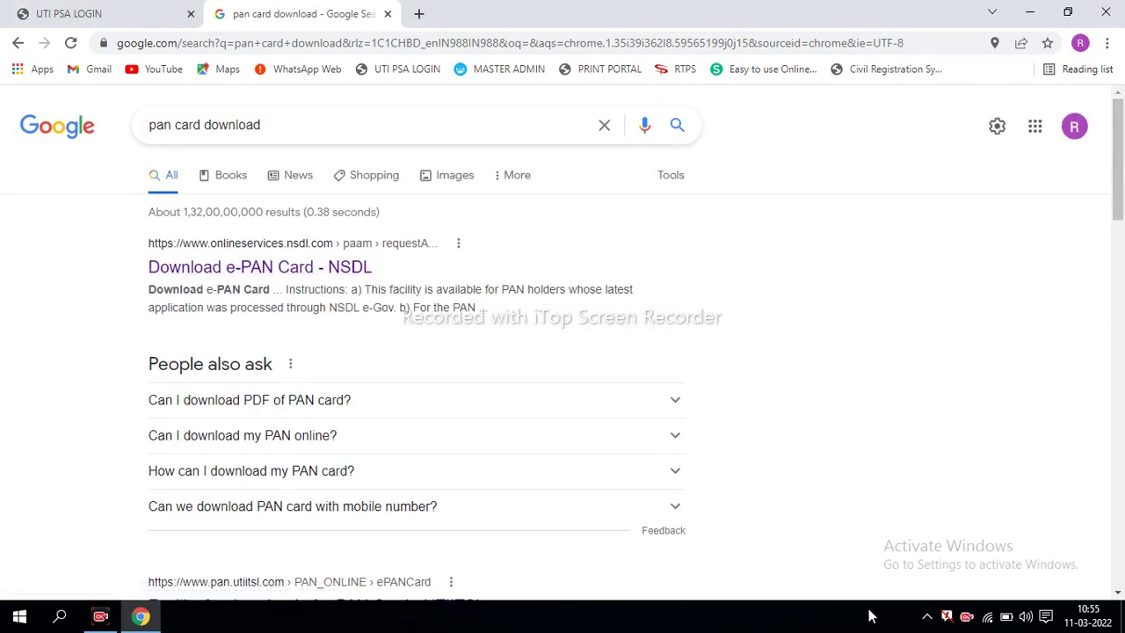
left_click_drag(88, 224, 508, 328)
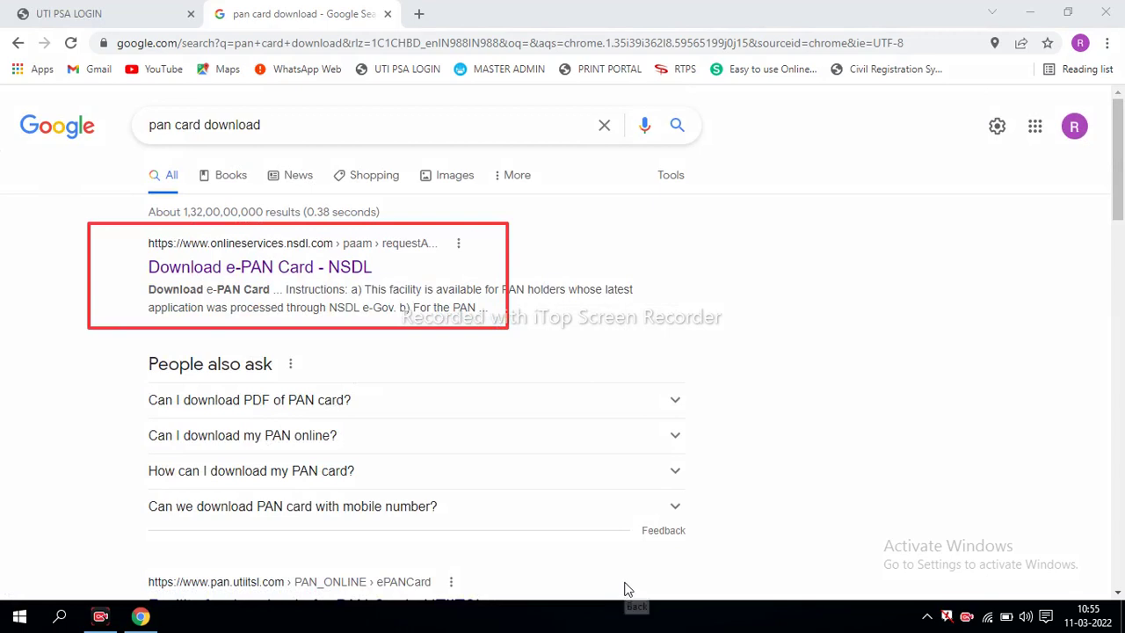
Open the 'Download e-PAN Card - NSDL' search result.
left_click(329, 268)
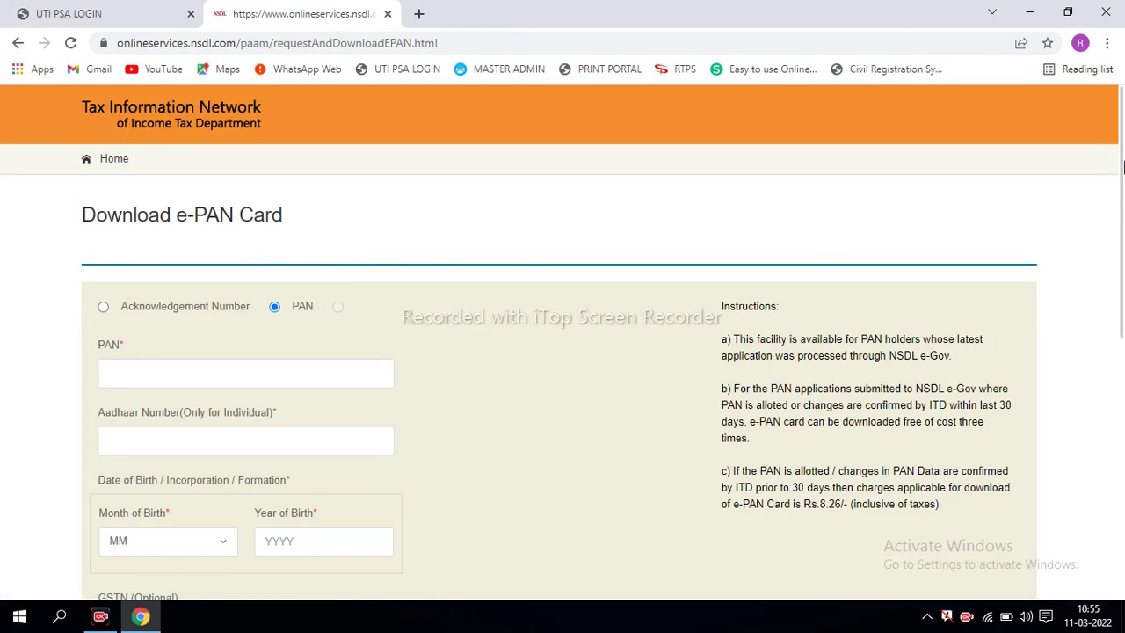
left_click_drag(1122, 163, 1111, 253)
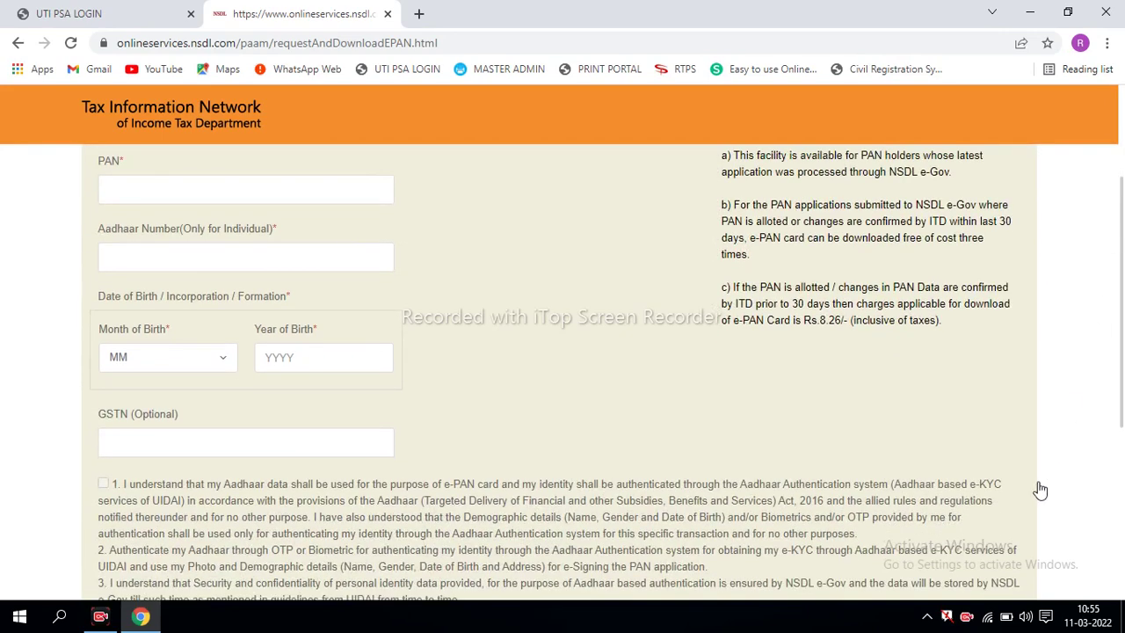
scroll(1116, 253, "up", 1)
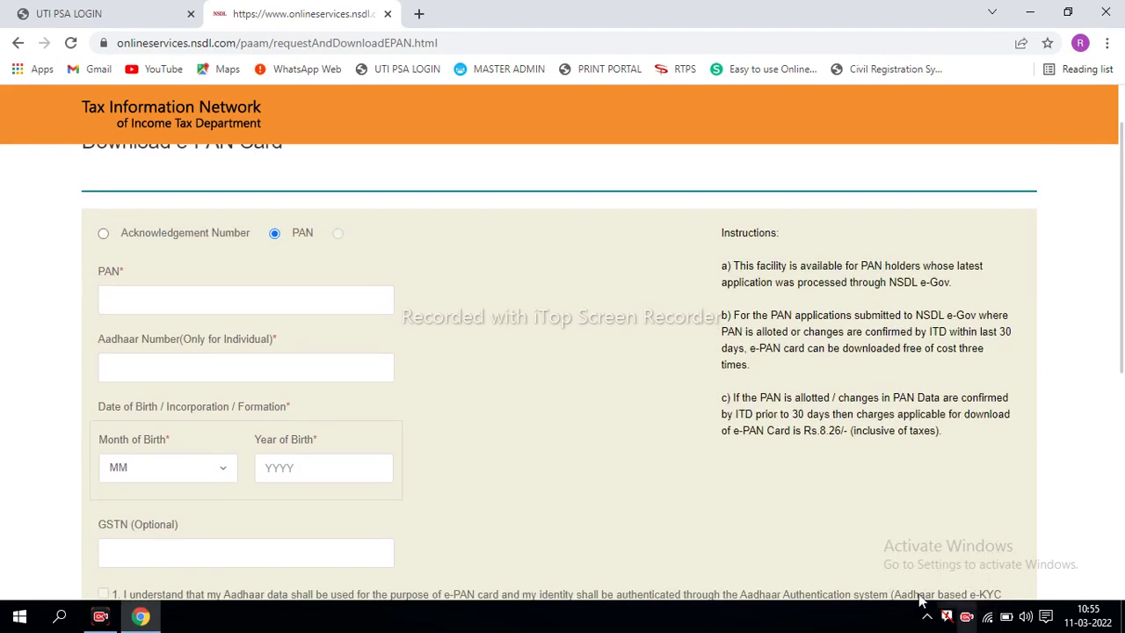
mouse_move(73, 206)
left_mouse_down()
mouse_move(211, 261)
mouse_move(256, 261)
left_mouse_up()
mouse_move(266, 214)
left_mouse_down()
mouse_move(310, 247)
mouse_move(353, 247)
left_mouse_up()
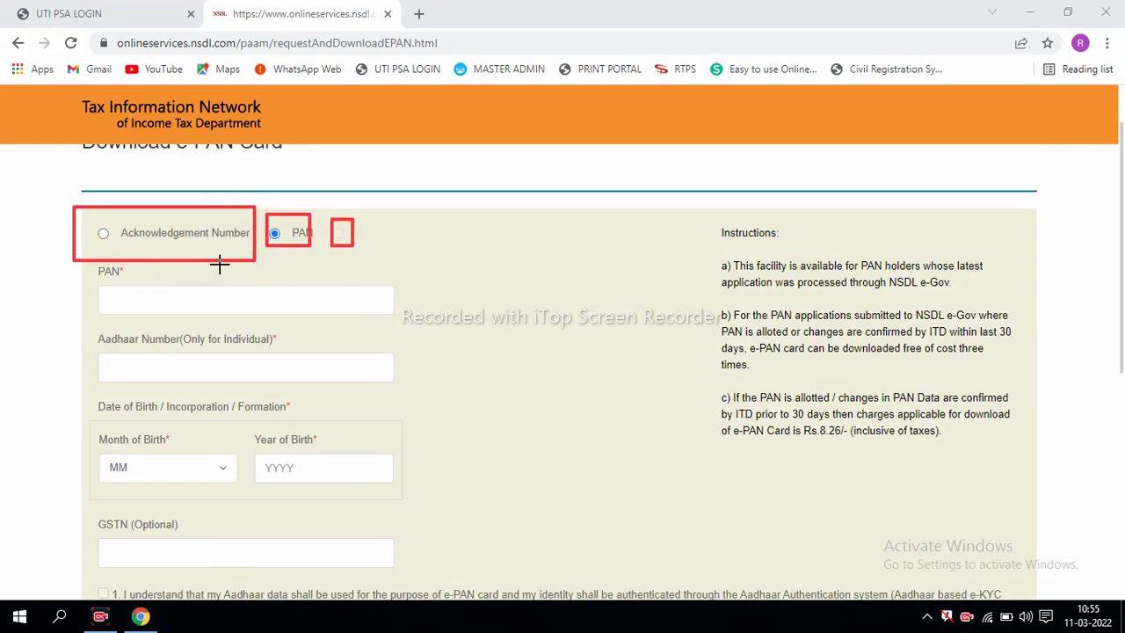
Select PAN as the download option and look over the still-empty form fields.
left_click(275, 232)
left_click_drag(271, 193, 290, 264)
mouse_move(81, 275)
left_mouse_down()
mouse_move(363, 354)
mouse_move(421, 323)
left_mouse_up()
mouse_move(98, 337)
left_mouse_down()
mouse_move(289, 384)
mouse_move(396, 391)
left_mouse_up()
mouse_move(83, 428)
left_mouse_down()
mouse_move(139, 450)
mouse_move(397, 478)
left_mouse_up()
left_click_drag(113, 444, 195, 482)
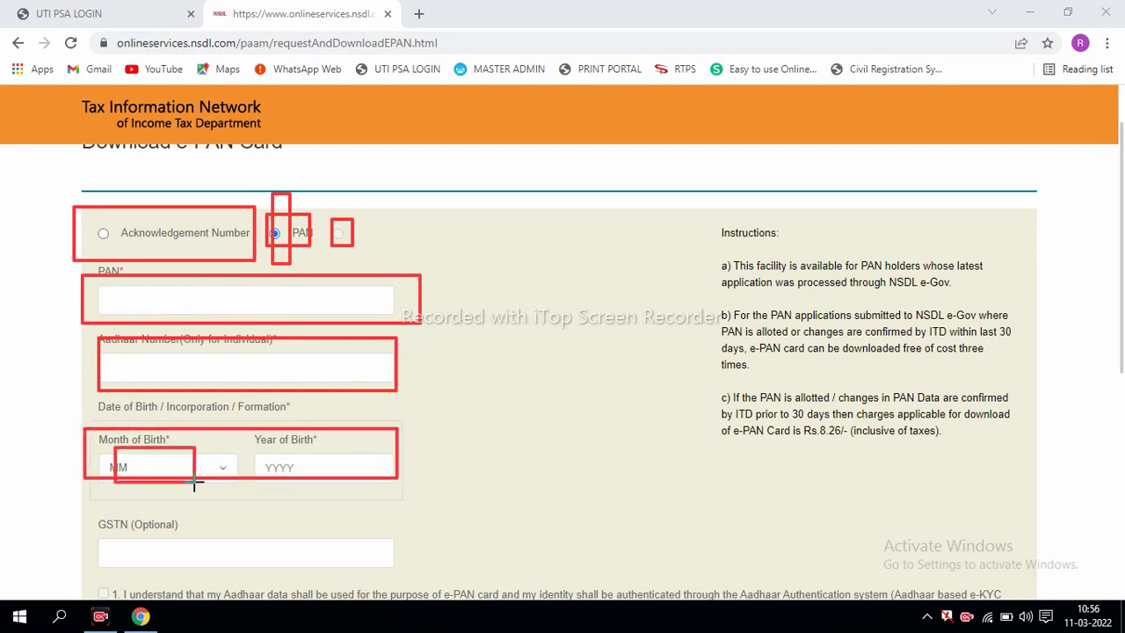
left_click_drag(158, 441, 199, 483)
left_click_drag(255, 439, 328, 490)
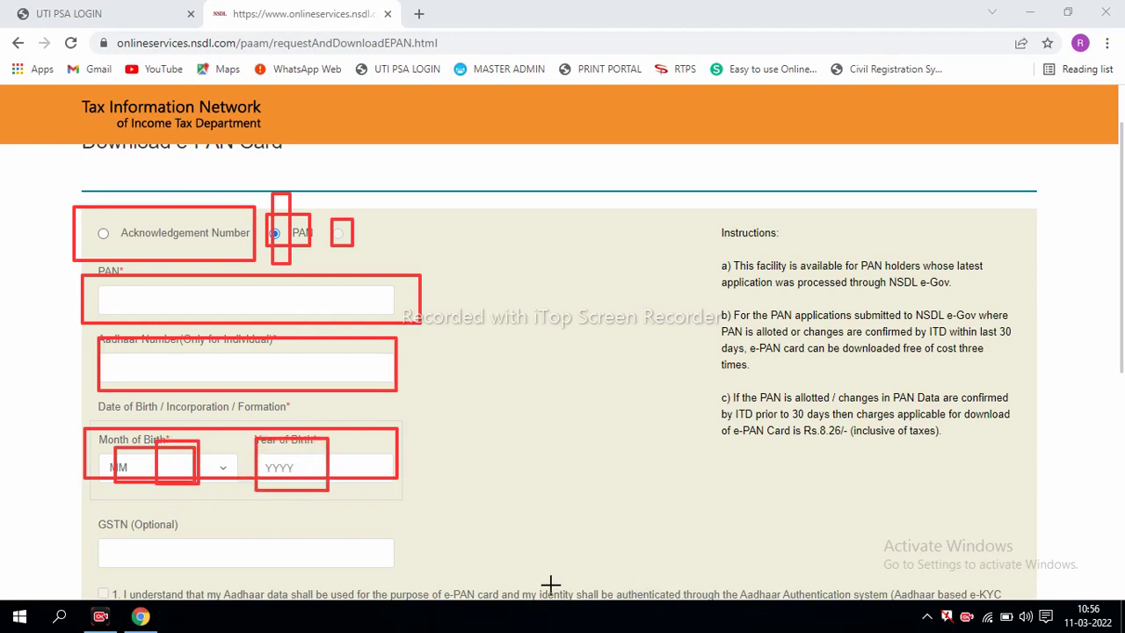
mouse_move(76, 516)
left_mouse_down()
mouse_move(184, 557)
mouse_move(412, 575)
left_mouse_up()
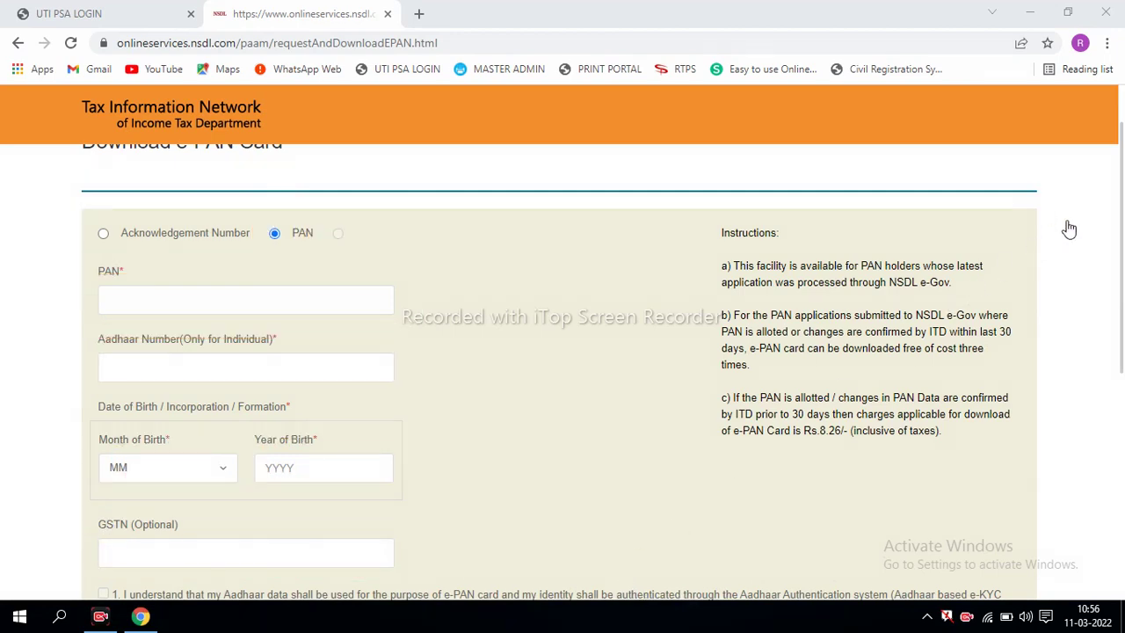
left_click_drag(1121, 221, 1122, 319)
scroll(916, 531, "down", 3)
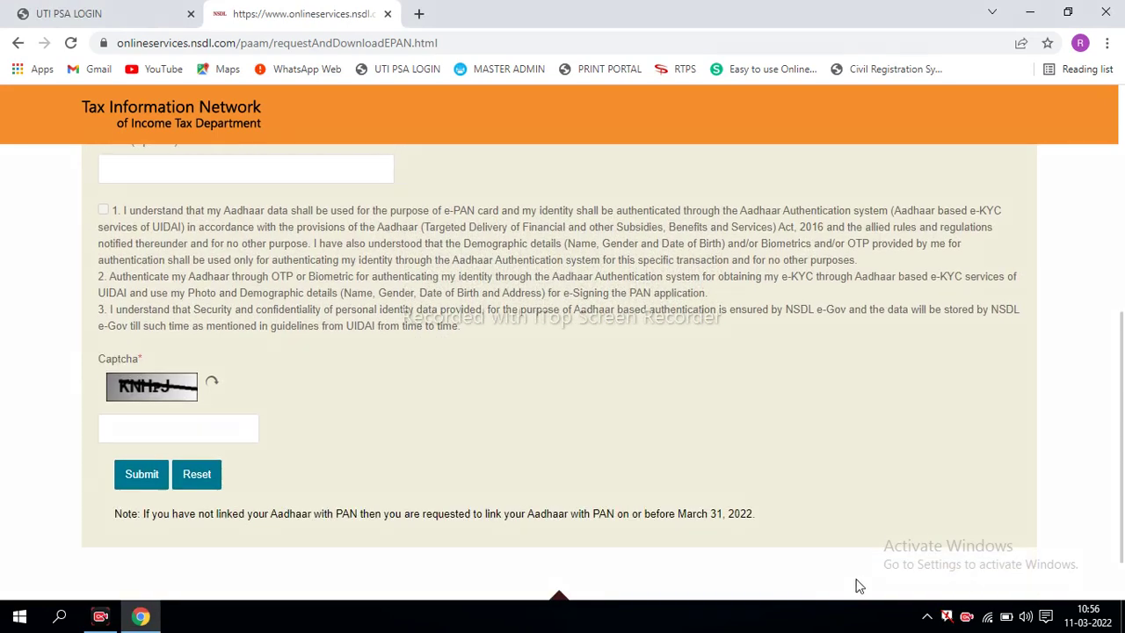
Fill in the PAN details, tick the consent box, enter the captcha and submit the request.
left_click_drag(85, 187, 117, 235)
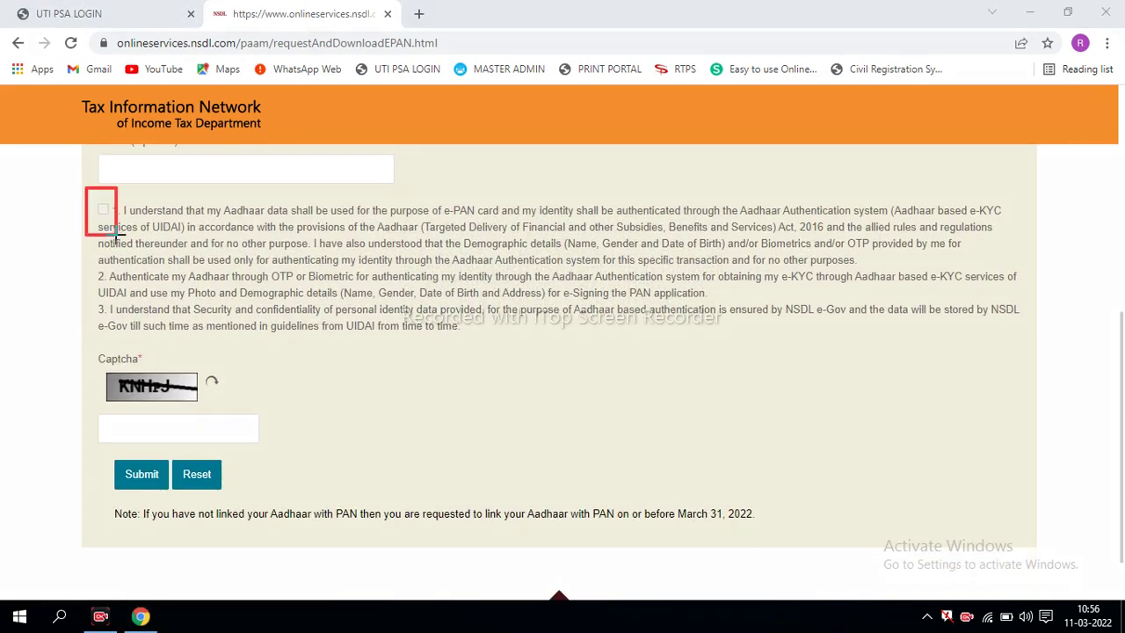
left_click_drag(102, 364, 207, 405)
left_click_drag(89, 420, 252, 456)
left_click_drag(108, 449, 186, 495)
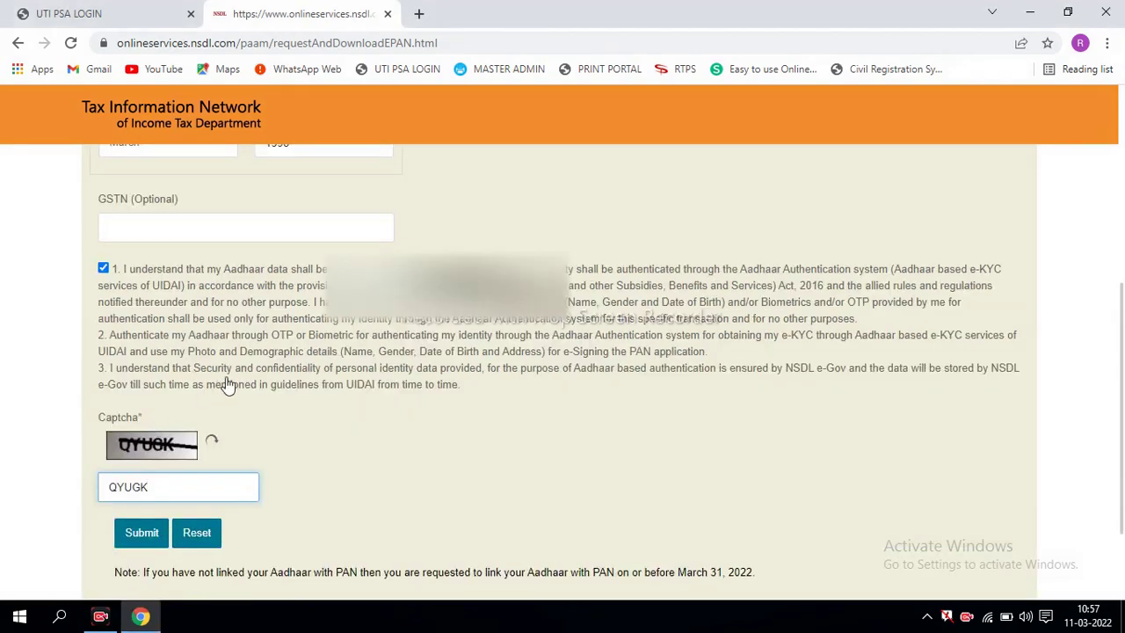
left_click(144, 536)
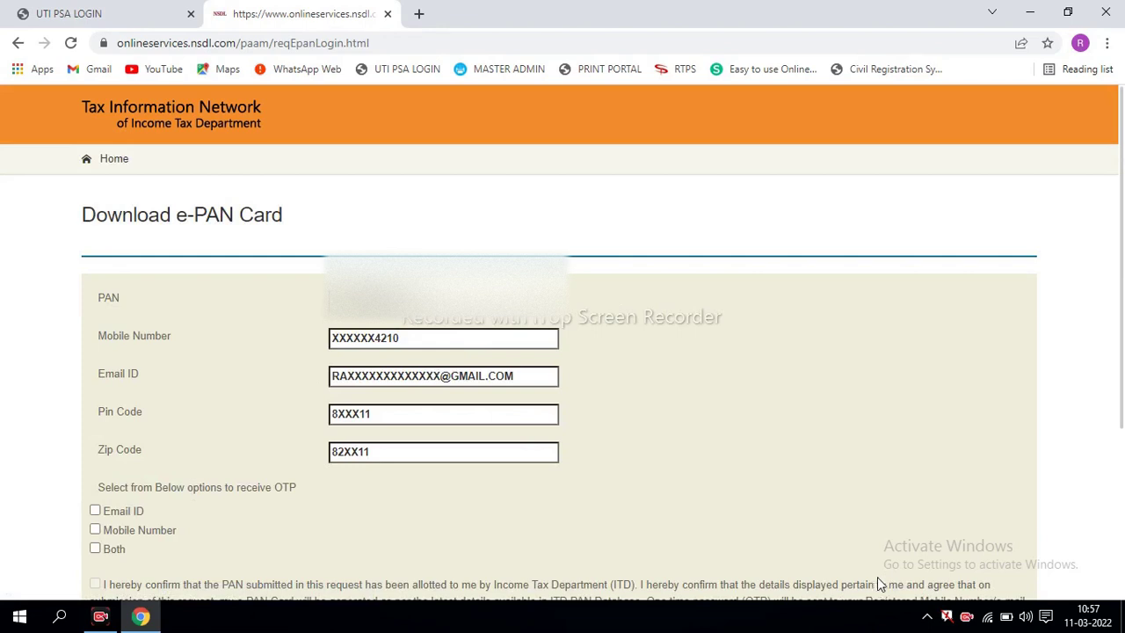
Review the masked registered contact details shown for the PAN.
mouse_move(270, 276)
left_mouse_down()
mouse_move(504, 519)
mouse_move(603, 493)
left_mouse_up()
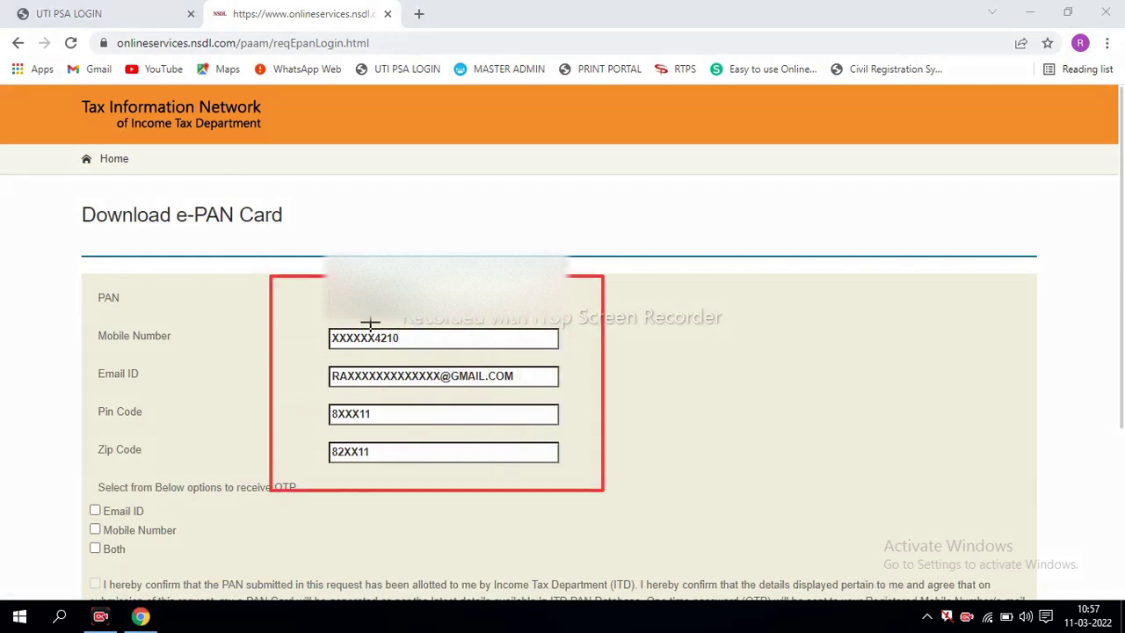
mouse_move(302, 285)
left_mouse_down()
mouse_move(467, 337)
mouse_move(497, 315)
left_mouse_up()
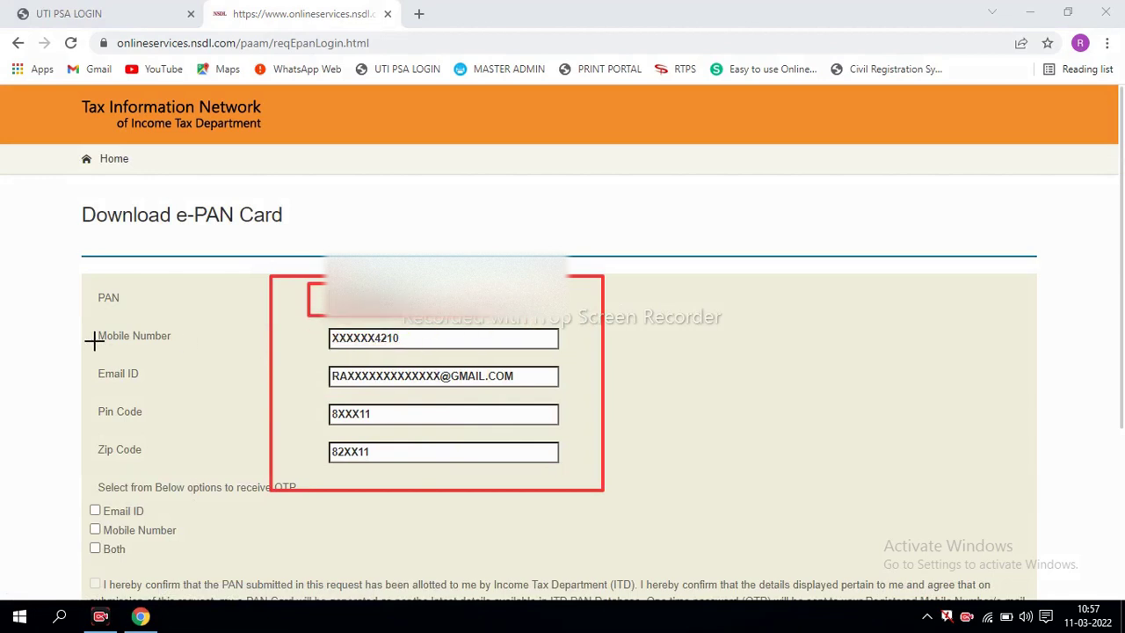
mouse_move(87, 318)
left_mouse_down()
mouse_move(341, 366)
mouse_move(580, 356)
left_mouse_up()
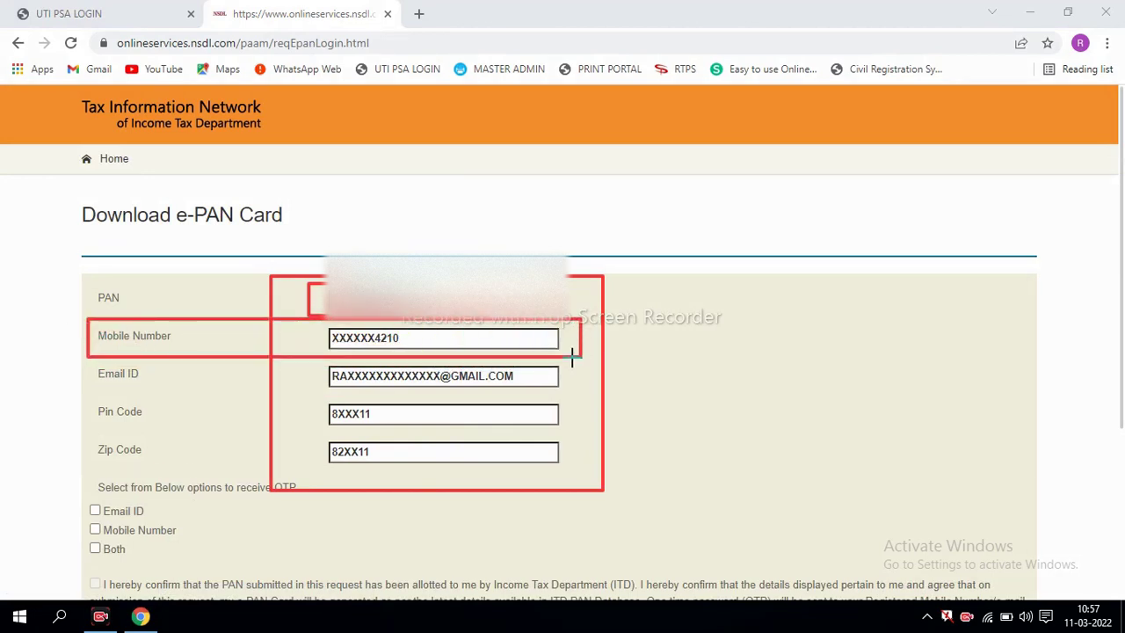
mouse_move(89, 365)
left_mouse_down()
mouse_move(156, 389)
mouse_move(568, 391)
left_mouse_up()
mouse_move(87, 400)
left_mouse_down()
mouse_move(214, 439)
mouse_move(564, 433)
left_mouse_up()
mouse_move(108, 442)
left_mouse_down()
mouse_move(242, 467)
mouse_move(578, 488)
left_mouse_up()
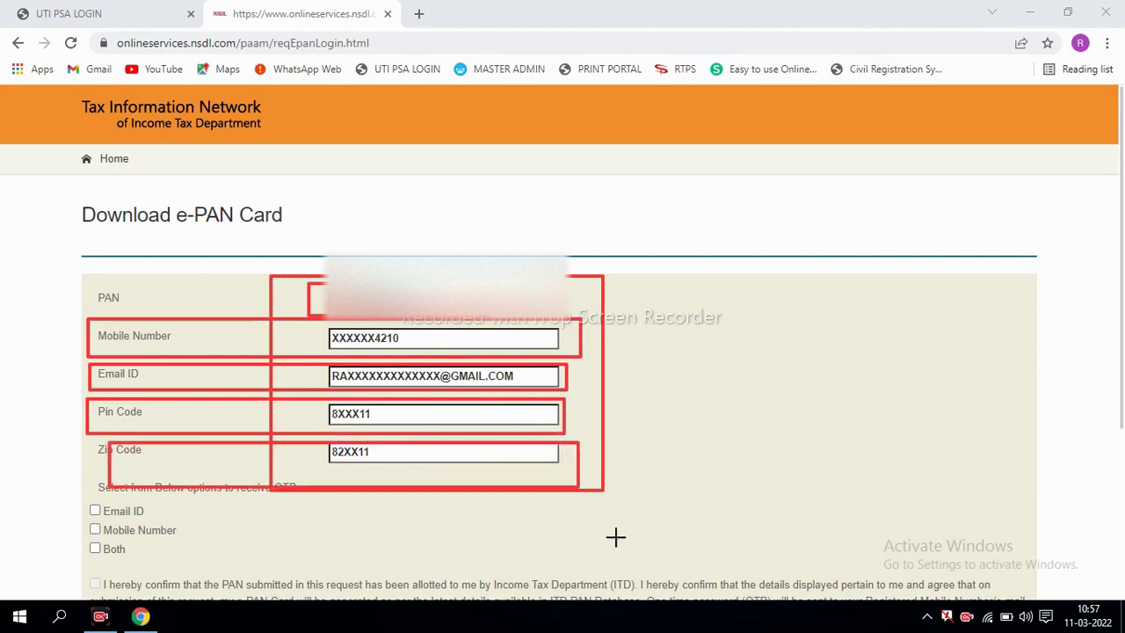
scroll(1123, 398, "down", 2)
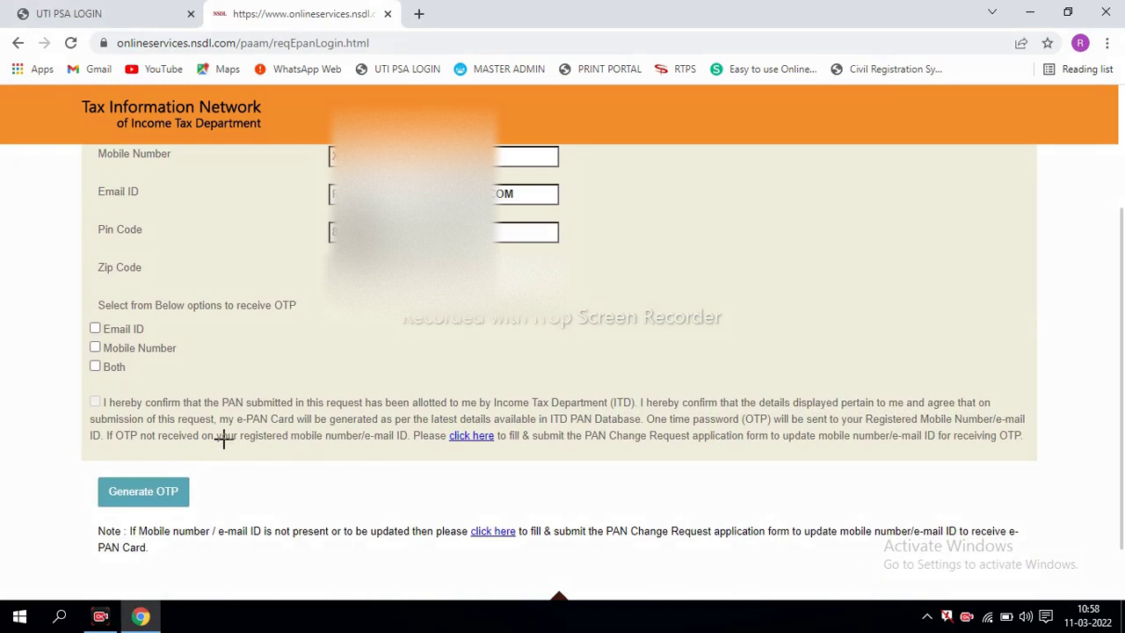
Choose Mobile Number as the OTP option, confirm, and generate the OTP.
mouse_move(79, 287)
left_mouse_down()
mouse_move(311, 397)
mouse_move(349, 393)
left_mouse_up()
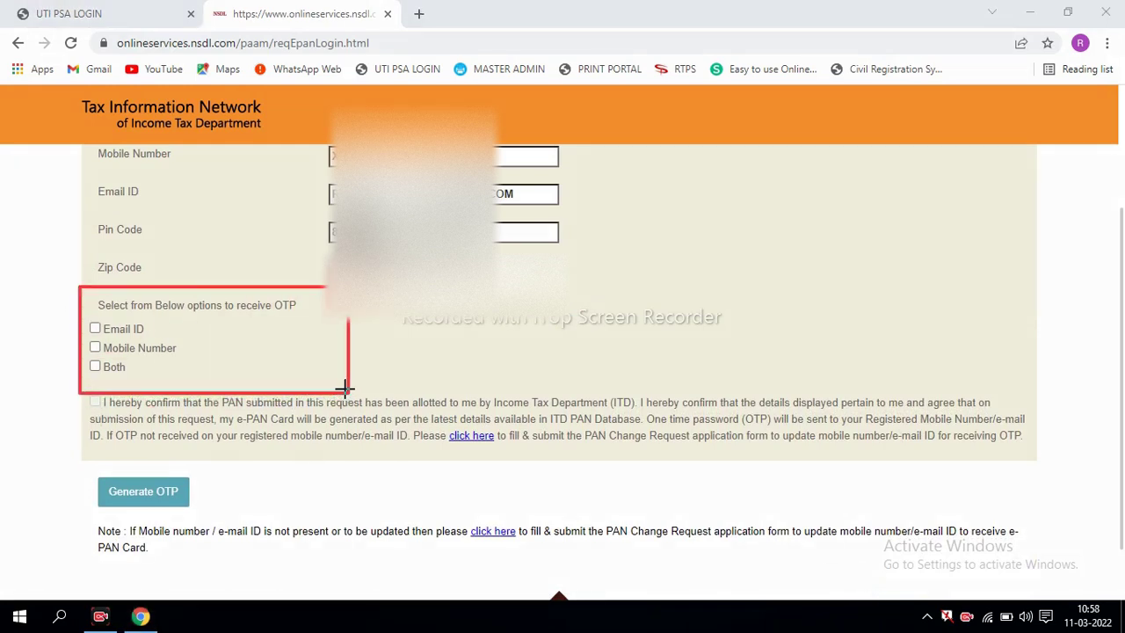
mouse_move(77, 314)
left_mouse_down()
mouse_move(112, 332)
mouse_move(175, 336)
left_mouse_up()
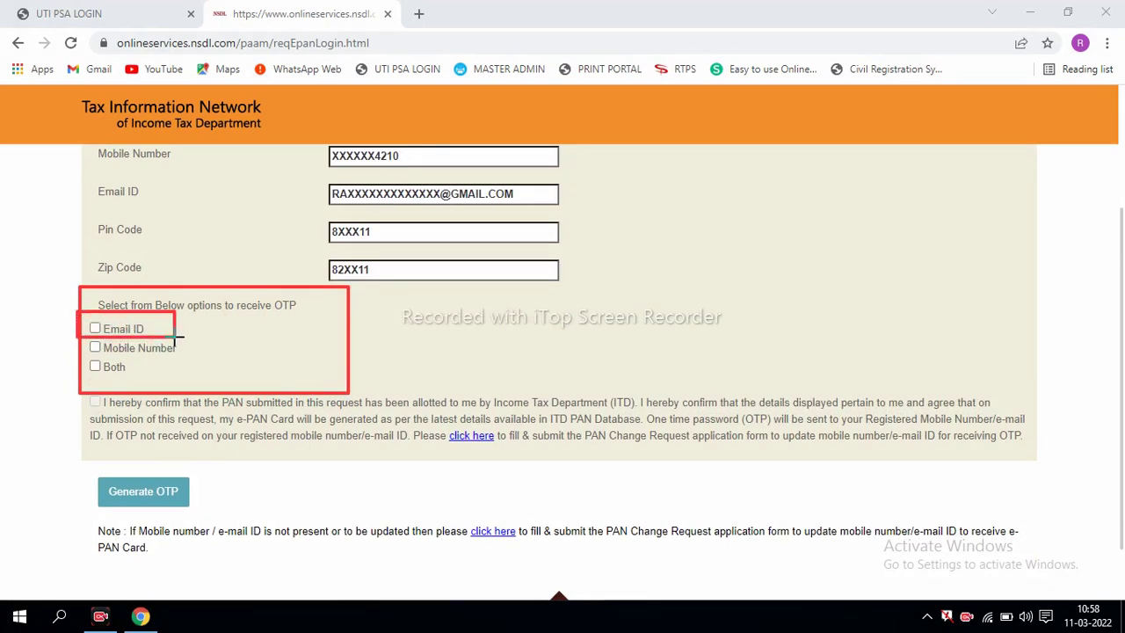
left_click_drag(81, 342, 238, 361)
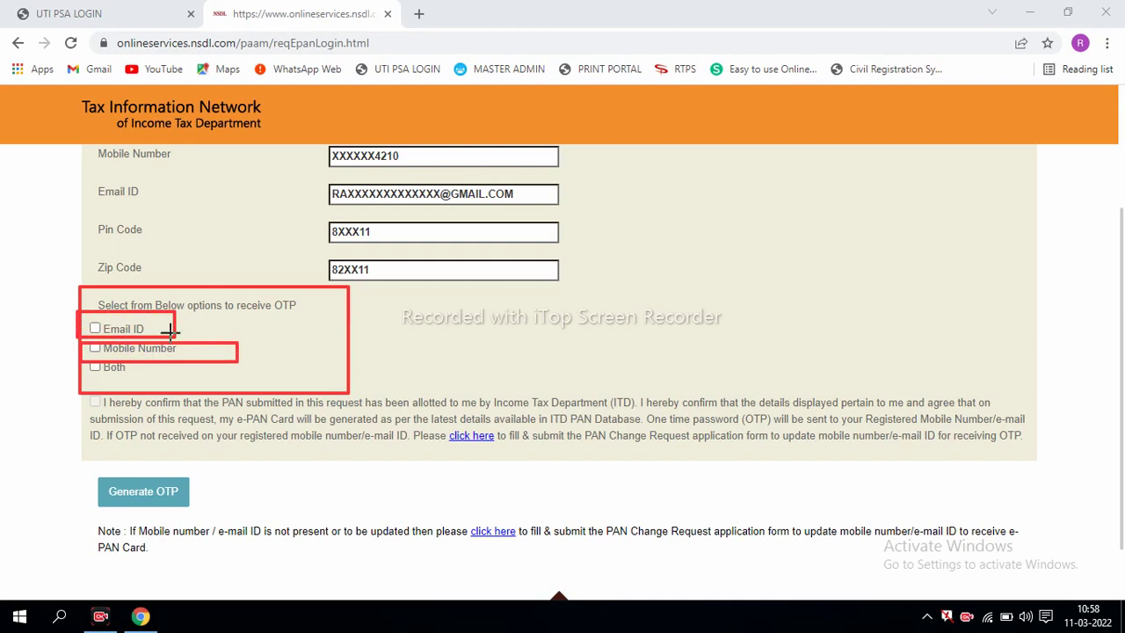
mouse_move(85, 306)
left_mouse_down()
mouse_move(123, 327)
mouse_move(238, 334)
left_mouse_up()
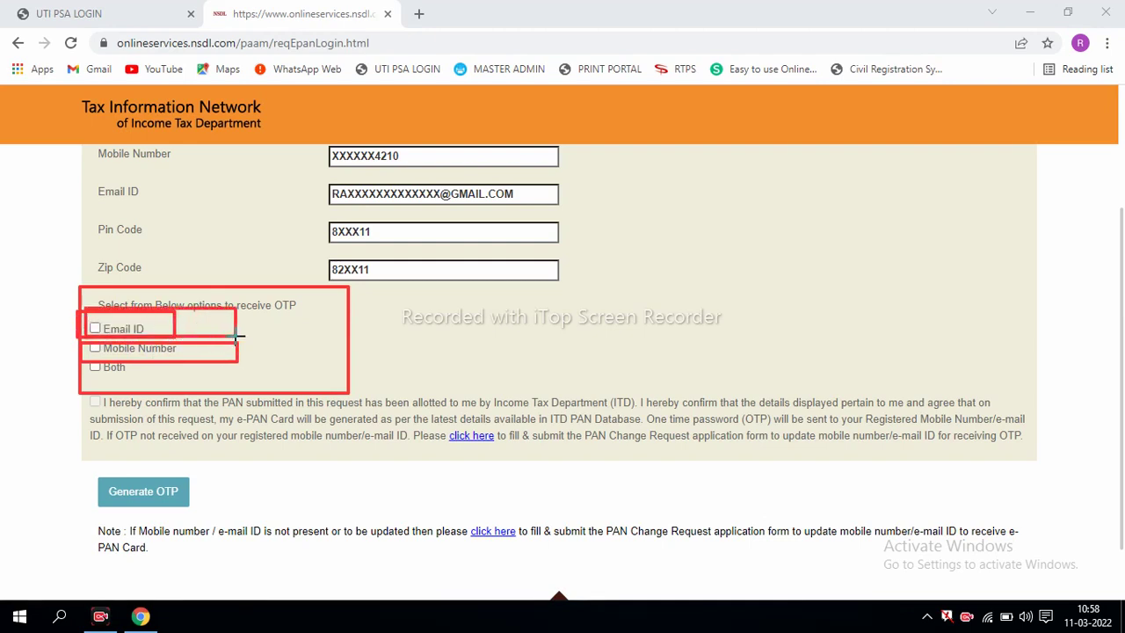
left_click_drag(83, 362, 164, 384)
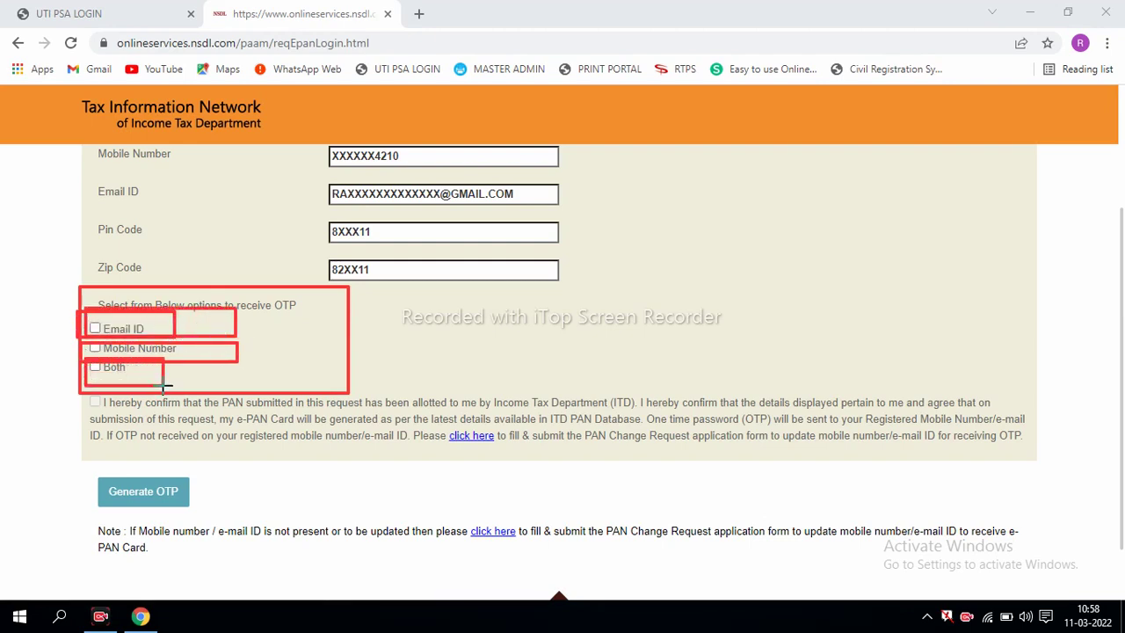
left_click(621, 584)
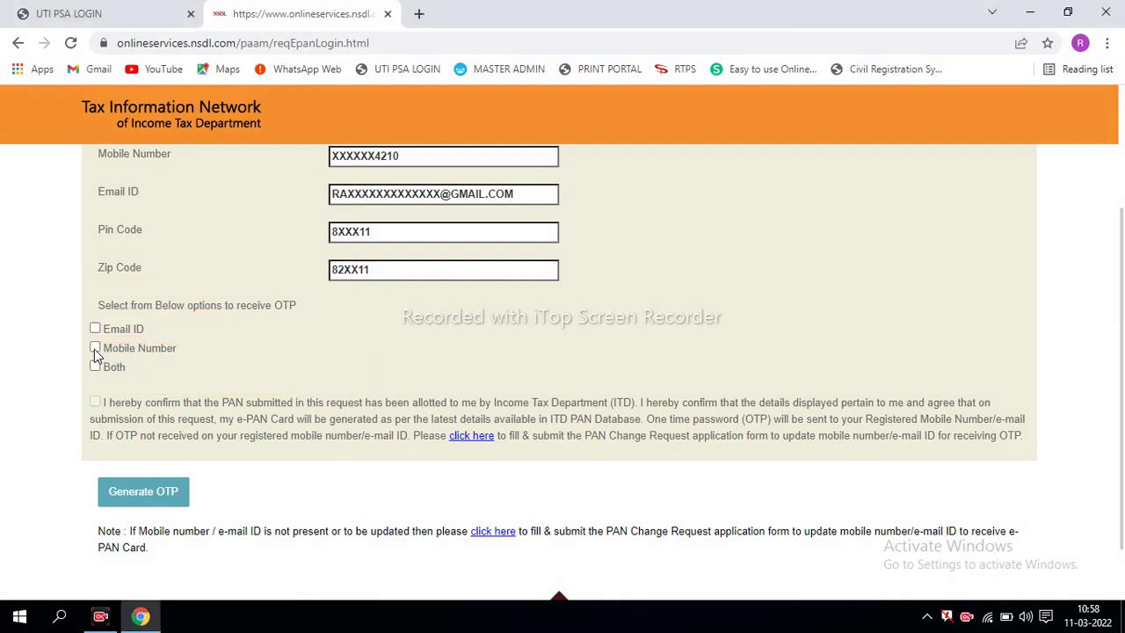
left_click(94, 402)
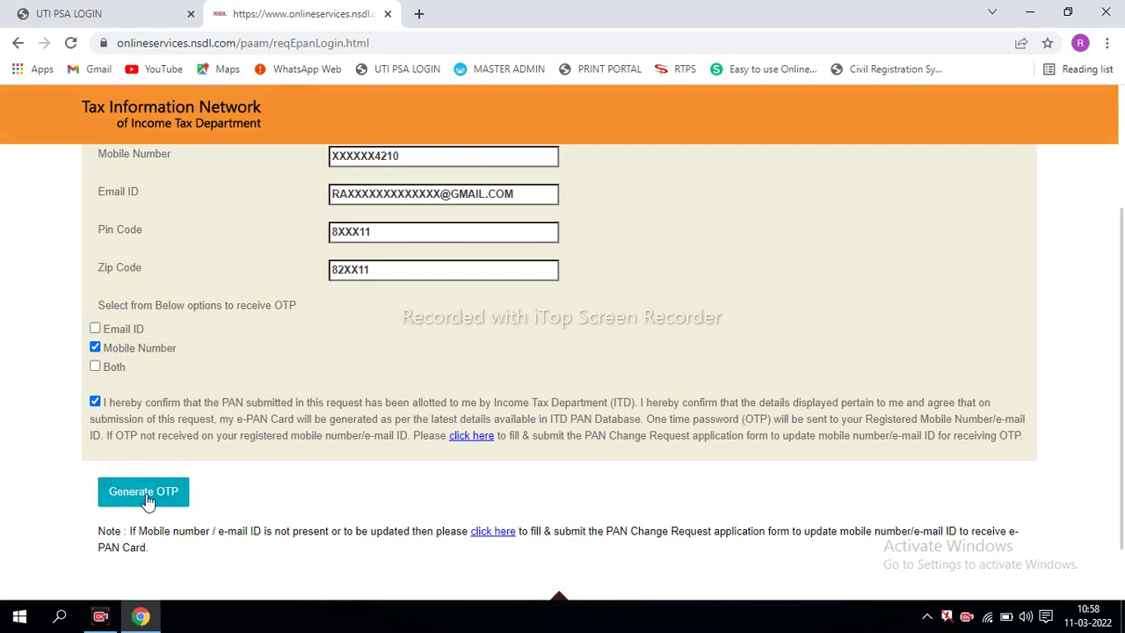
left_click(145, 494)
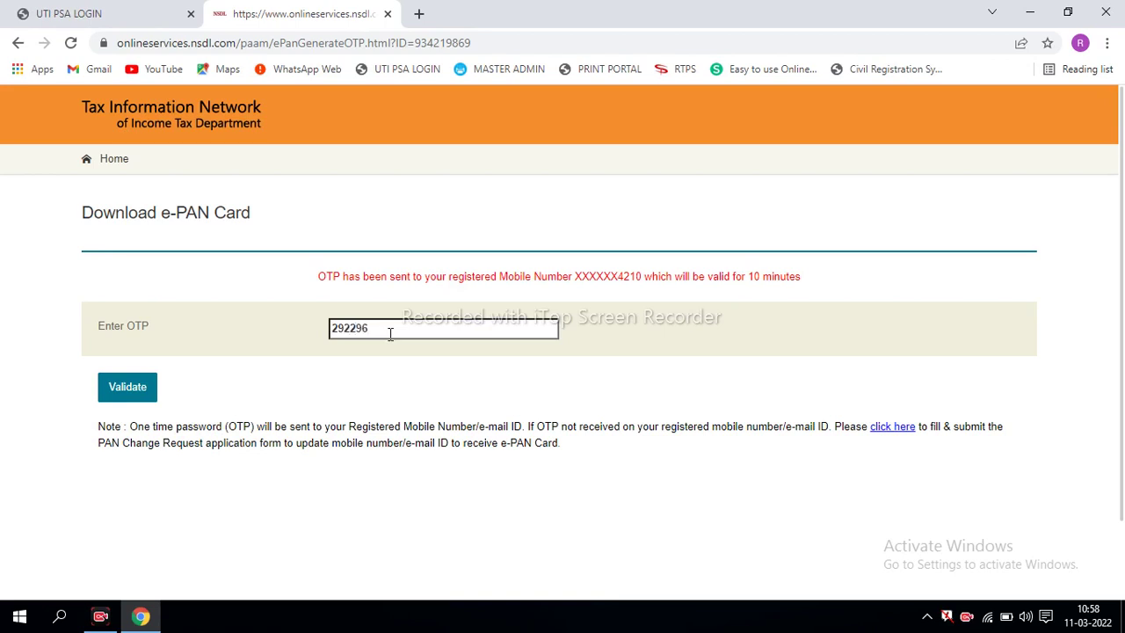
Validate the received OTP entered on the Enter OTP step.
left_click(132, 392)
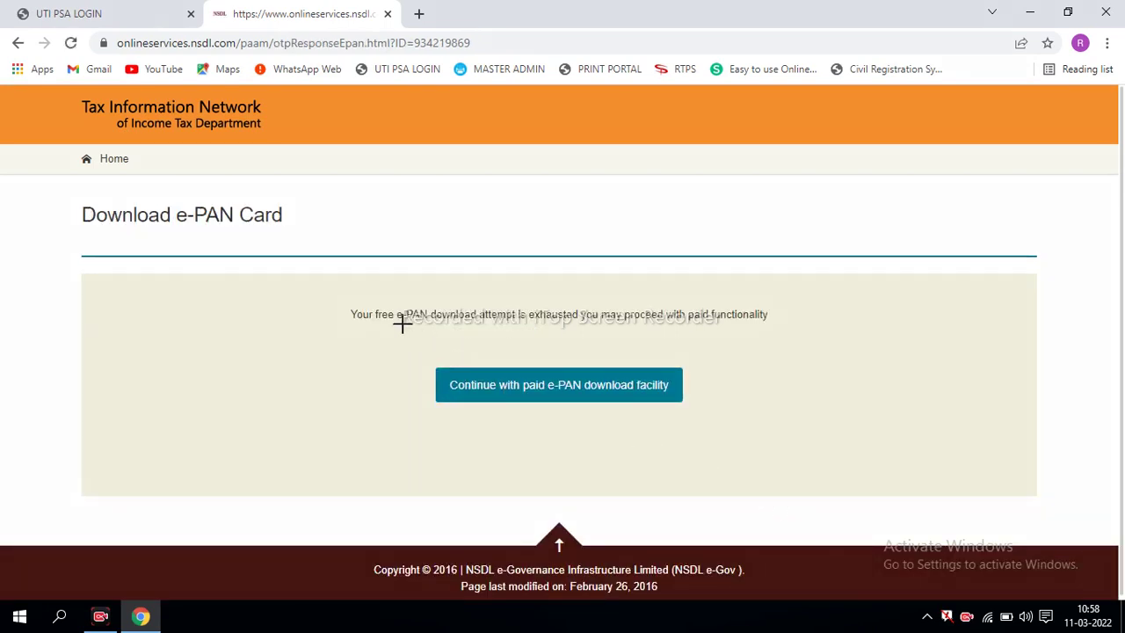
Continue with the paid e-PAN download facility since the free download is exhausted.
mouse_move(341, 295)
left_mouse_down()
mouse_move(452, 334)
mouse_move(799, 344)
left_mouse_up()
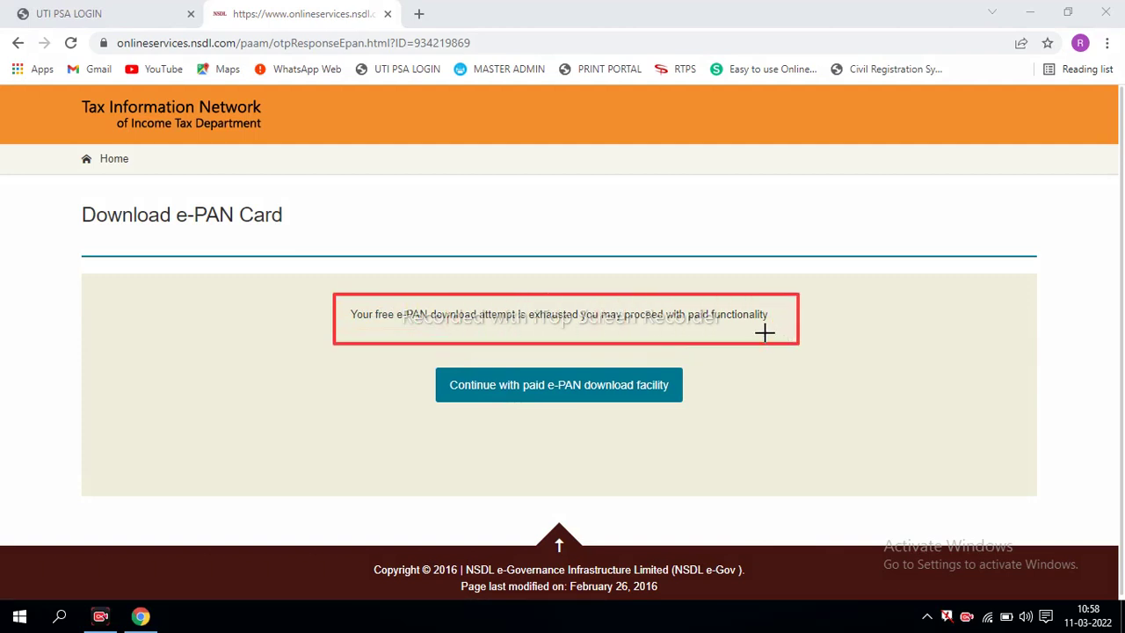
mouse_move(441, 360)
left_mouse_down()
mouse_move(490, 383)
mouse_move(705, 404)
left_mouse_up()
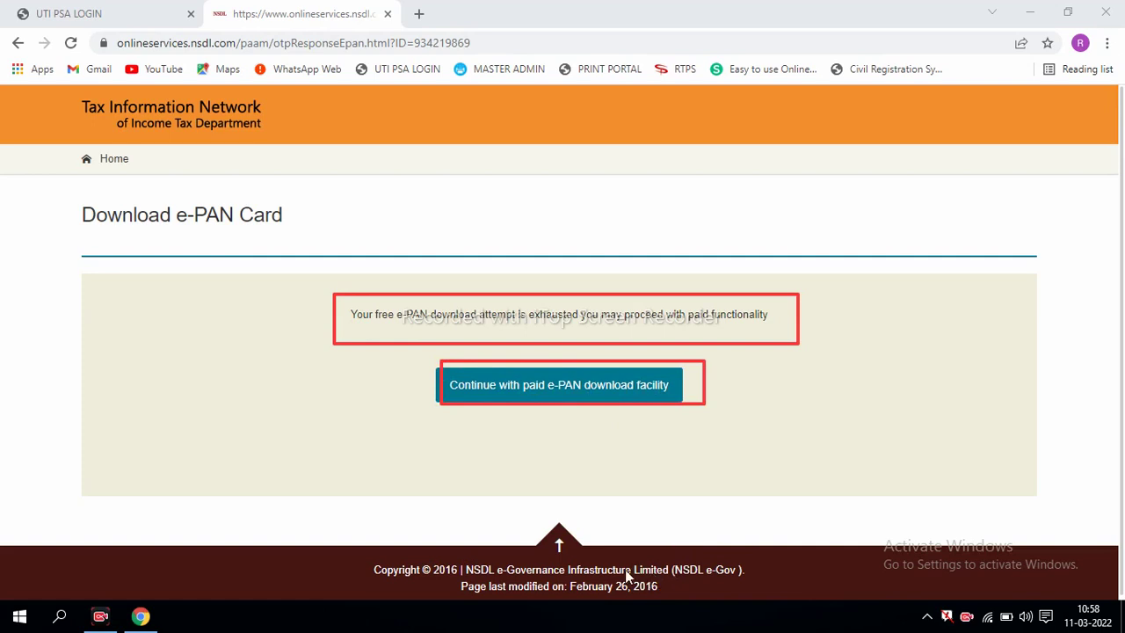
key("Escape")
left_click(541, 391)
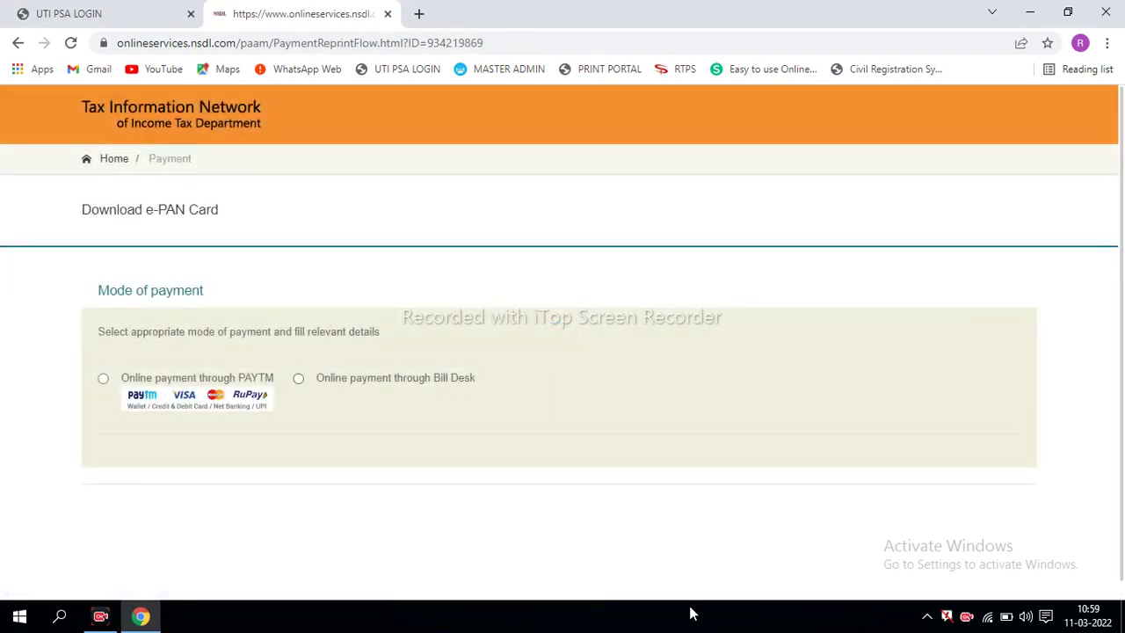
Choose 'Online payment through PAYTM' as the mode of payment and view the charges information.
mouse_move(83, 343)
left_mouse_down()
mouse_move(181, 407)
mouse_move(269, 416)
left_mouse_up()
mouse_move(282, 357)
left_mouse_down()
mouse_move(395, 404)
mouse_move(499, 406)
left_mouse_up()
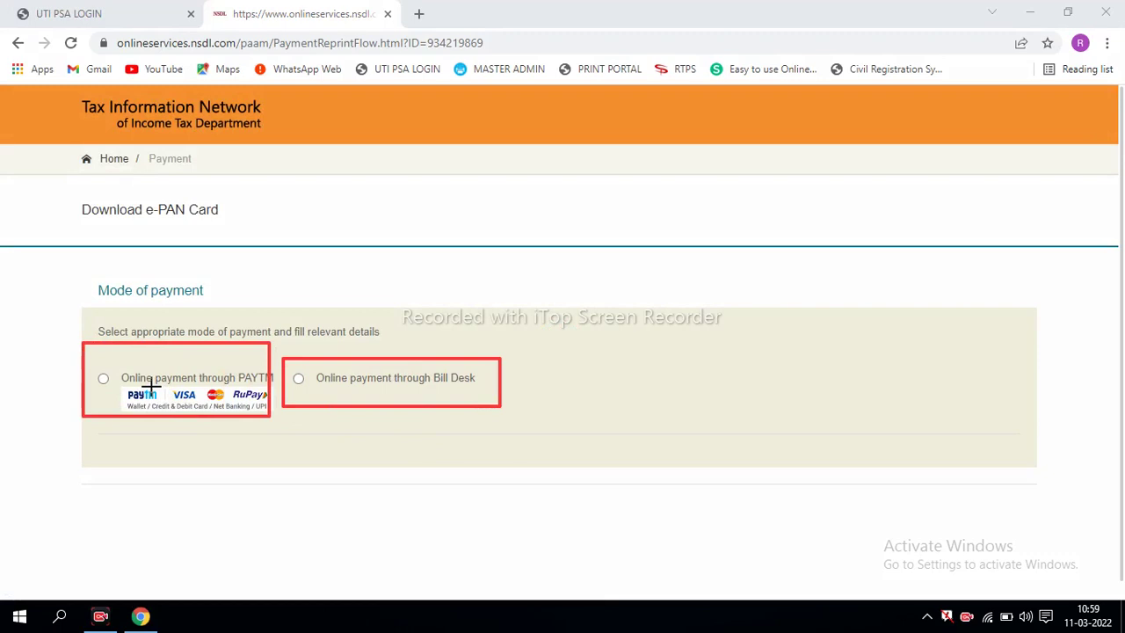
mouse_move(49, 358)
left_mouse_down()
mouse_move(126, 395)
mouse_move(270, 396)
left_mouse_up()
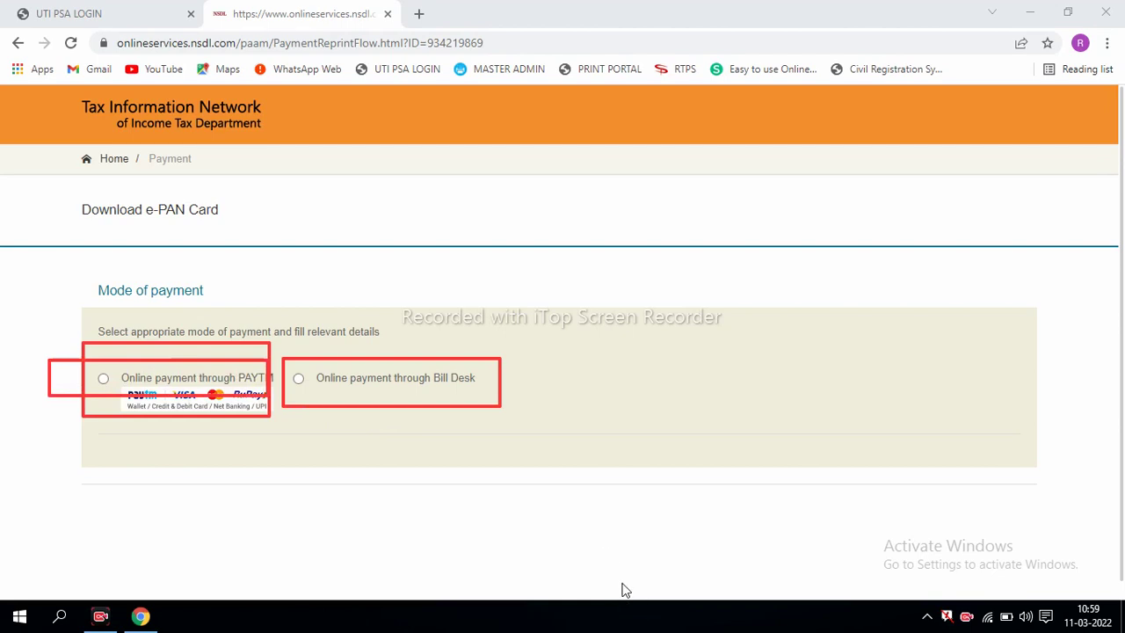
key("Escape")
left_click(103, 380)
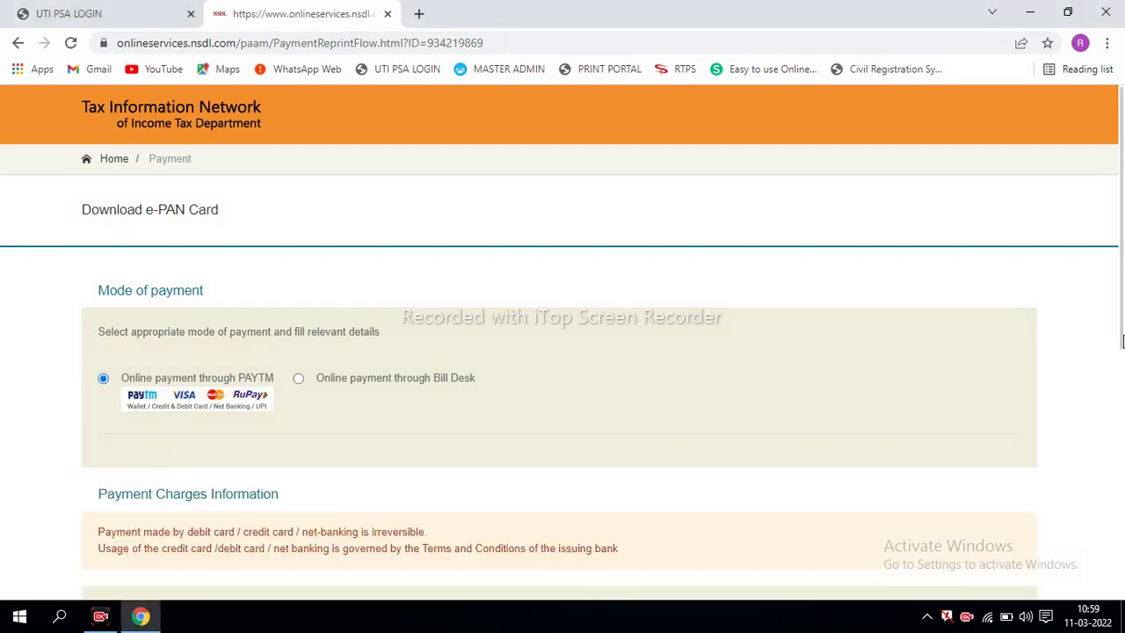
scroll(1109, 355, "down", 4)
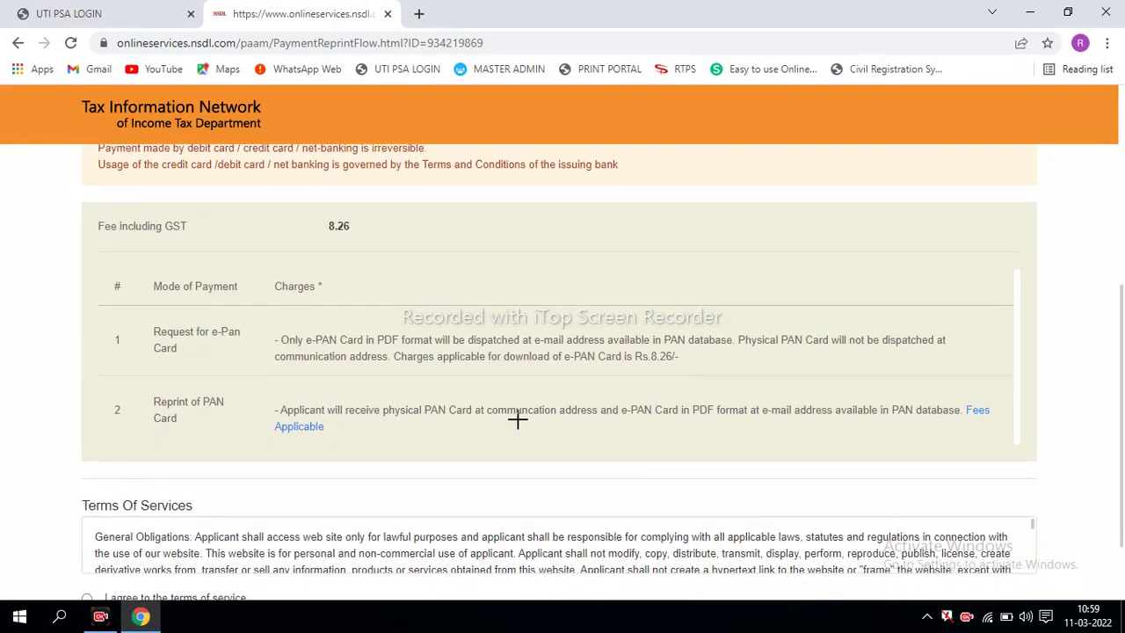
mouse_move(100, 212)
left_mouse_down()
mouse_move(138, 232)
mouse_move(387, 246)
left_mouse_up()
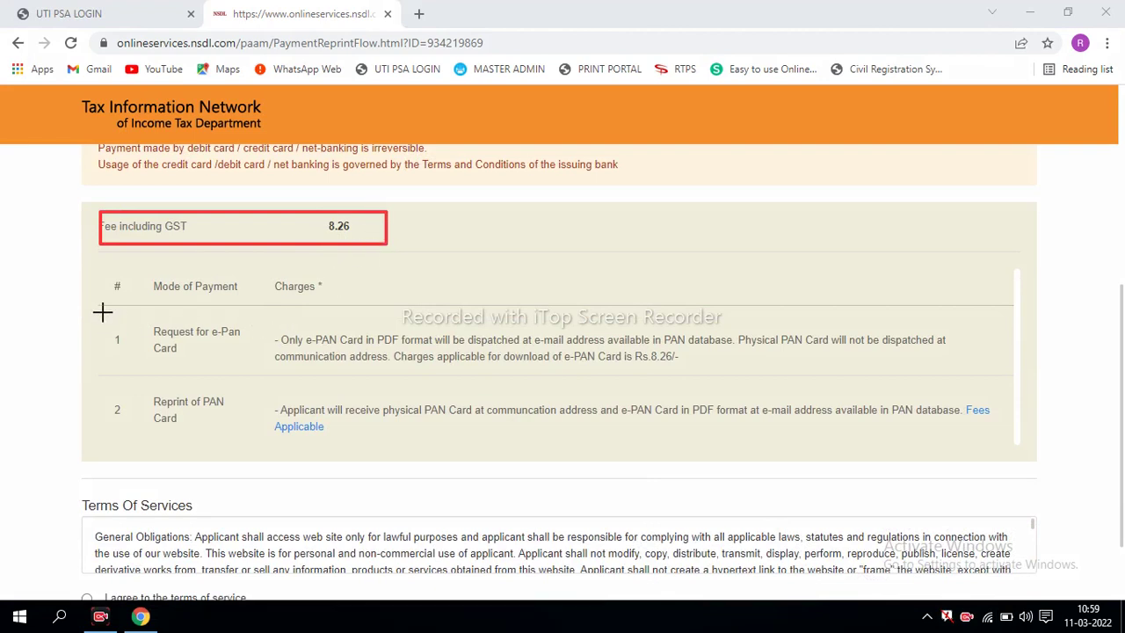
mouse_move(95, 310)
left_mouse_down()
mouse_move(121, 325)
mouse_move(562, 389)
mouse_move(962, 382)
left_mouse_up()
mouse_move(276, 332)
left_mouse_down()
mouse_move(400, 361)
mouse_move(949, 344)
left_mouse_up()
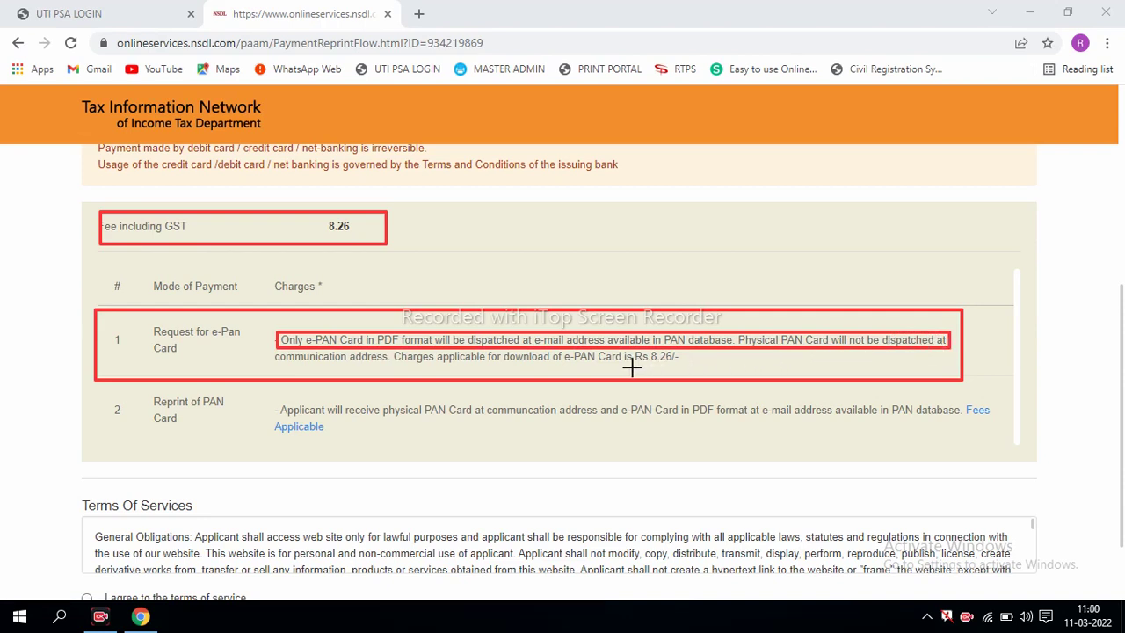
left_click_drag(454, 349, 704, 373)
mouse_move(139, 387)
left_mouse_down()
mouse_move(255, 436)
mouse_move(999, 441)
left_mouse_up()
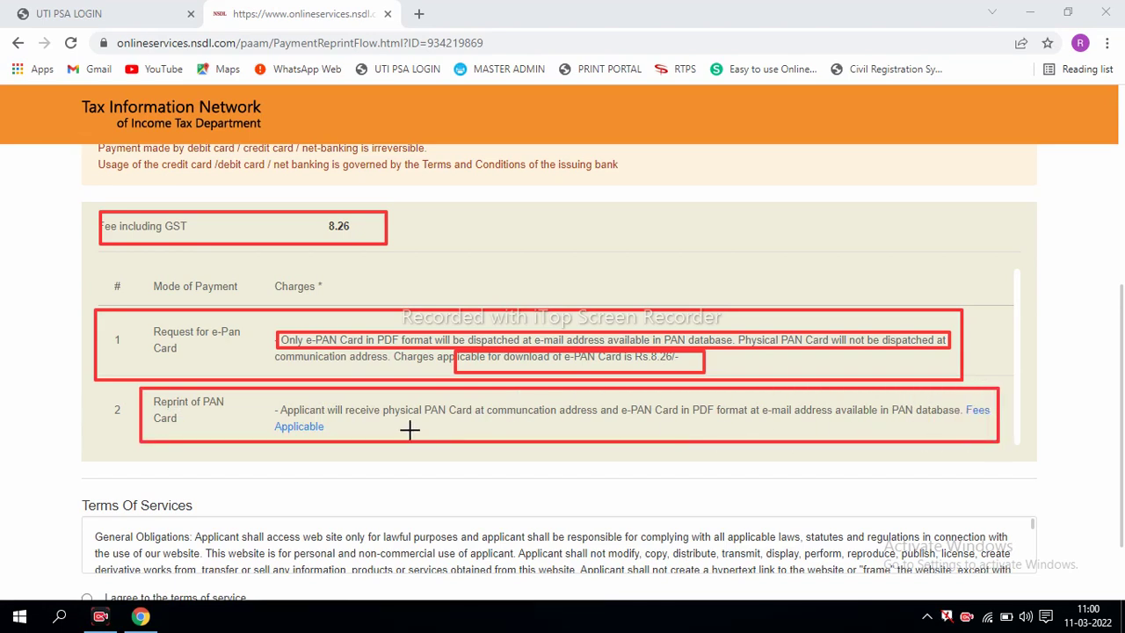
Accept the terms of service, proceed to payment and confirm the ₹8.26 fee.
left_click(621, 585)
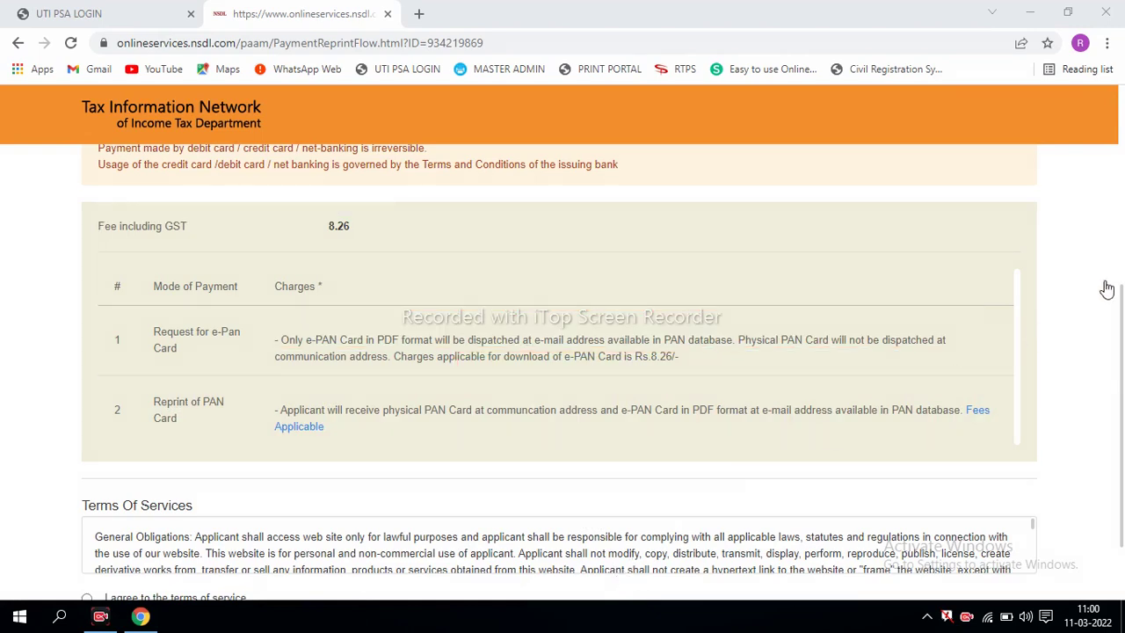
left_click(1020, 312)
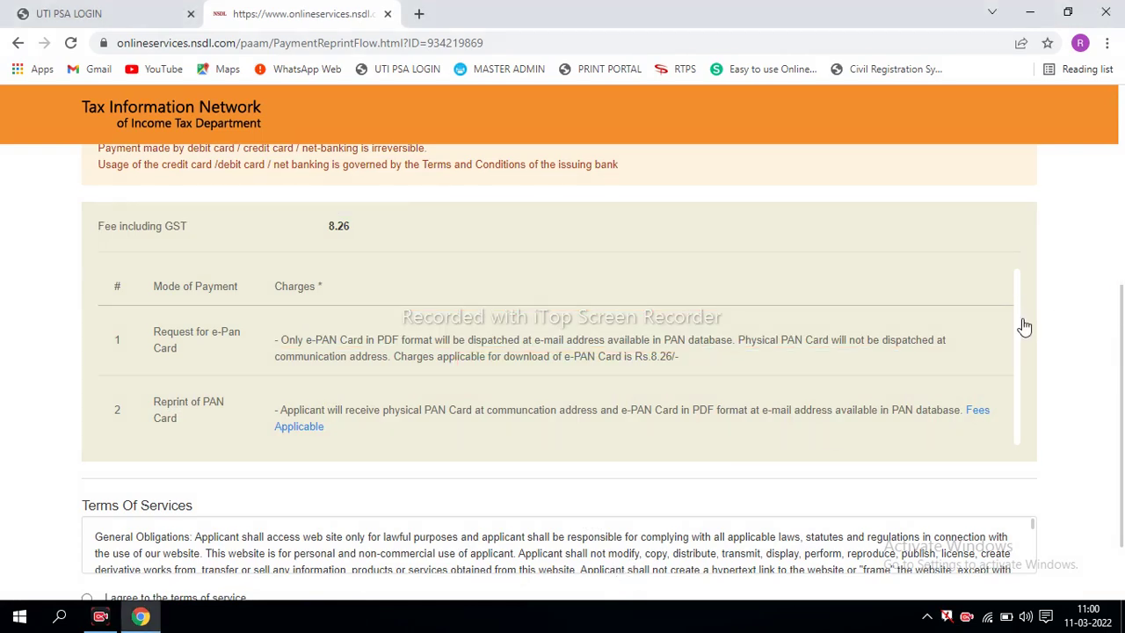
scroll(1024, 327, "down", 2)
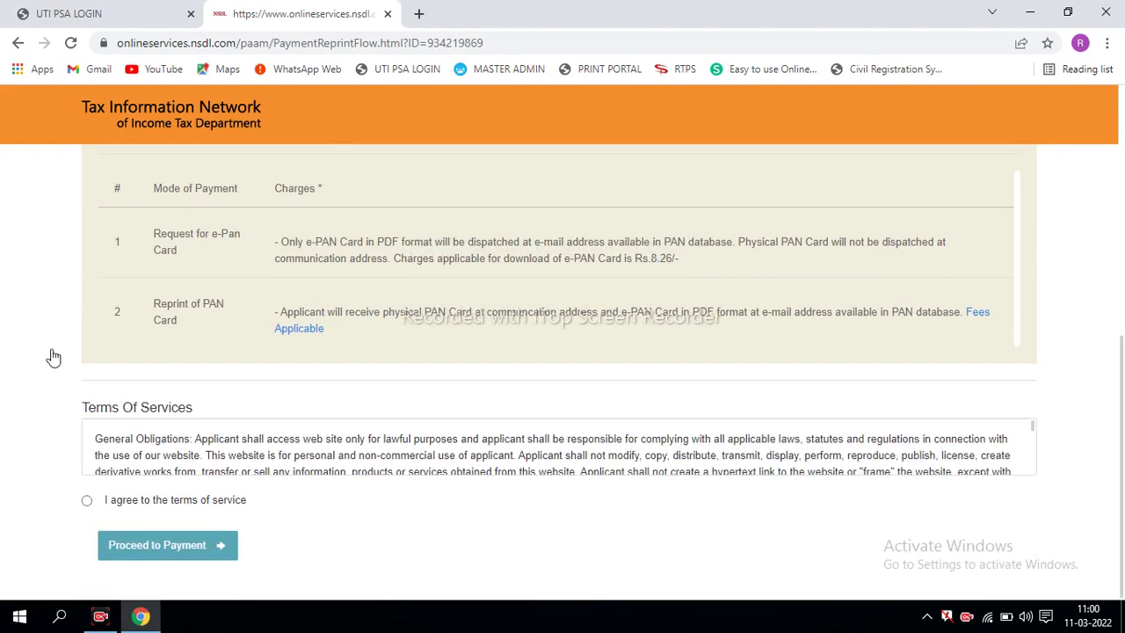
left_click(88, 501)
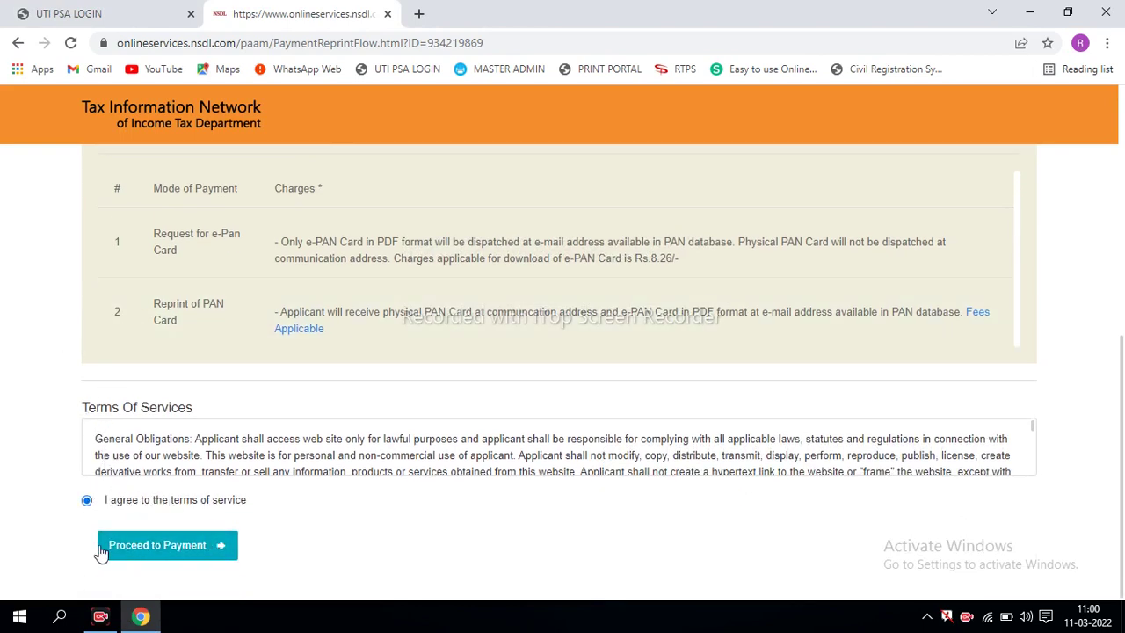
left_click(182, 554)
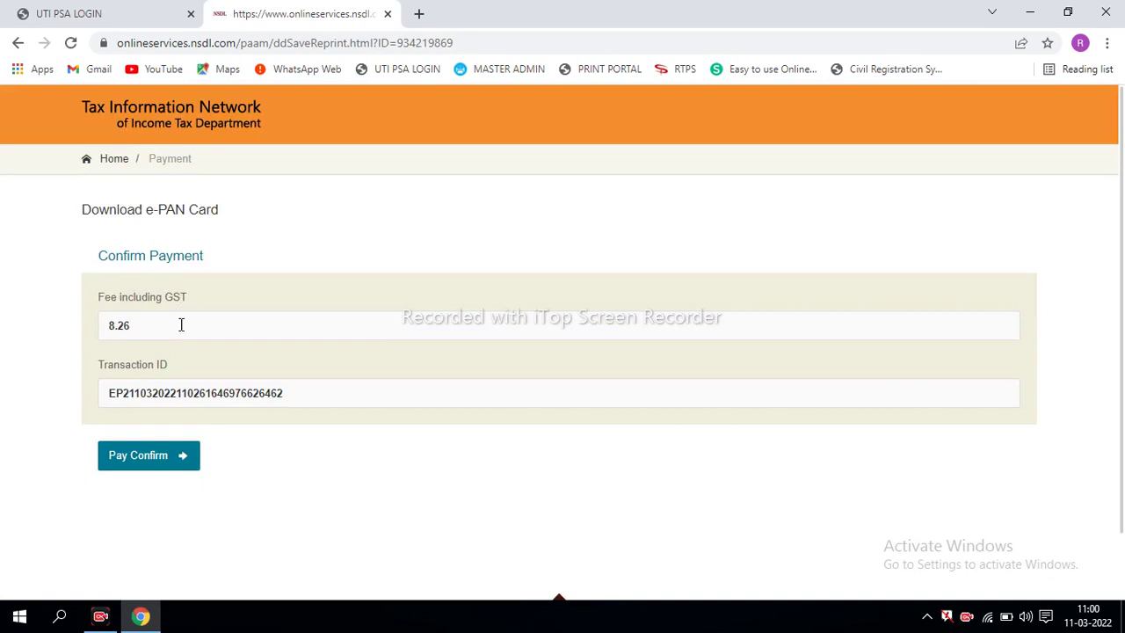
left_click(143, 464)
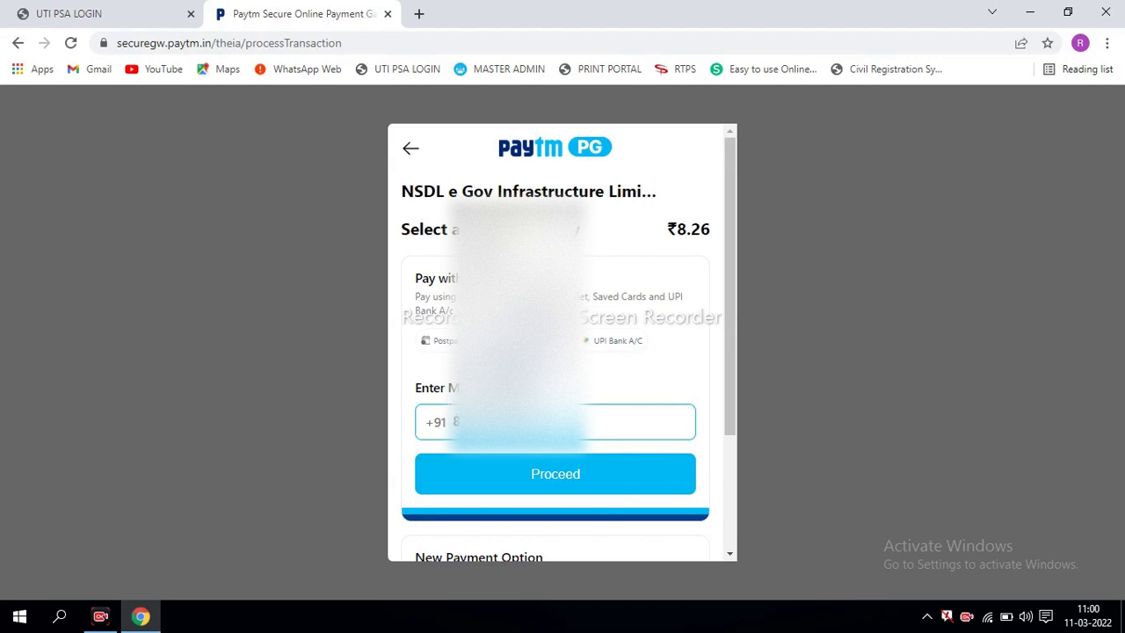
Send the mobile number to Paytm, then enter and submit the received Paytm OTP.
left_click_drag(735, 347, 724, 478)
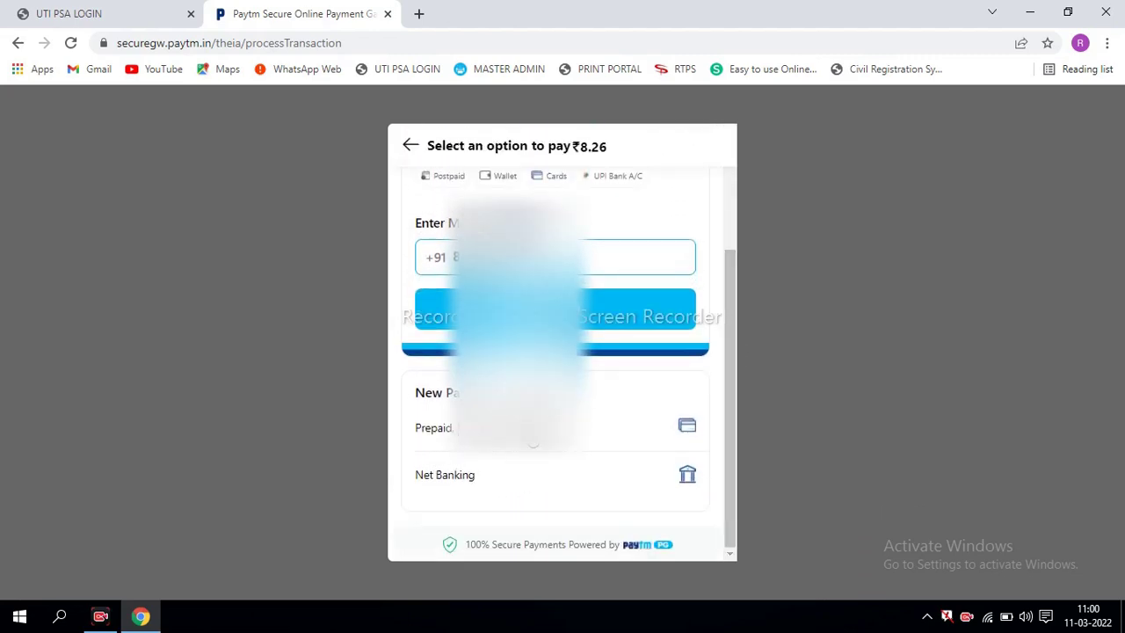
key("Return")
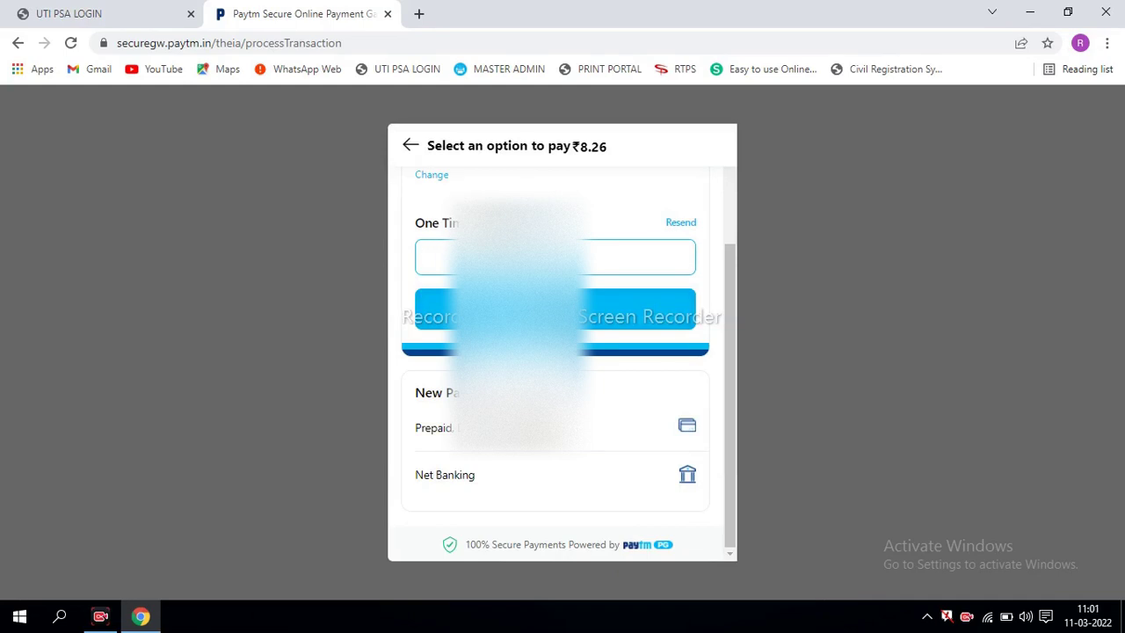
left_click(583, 318)
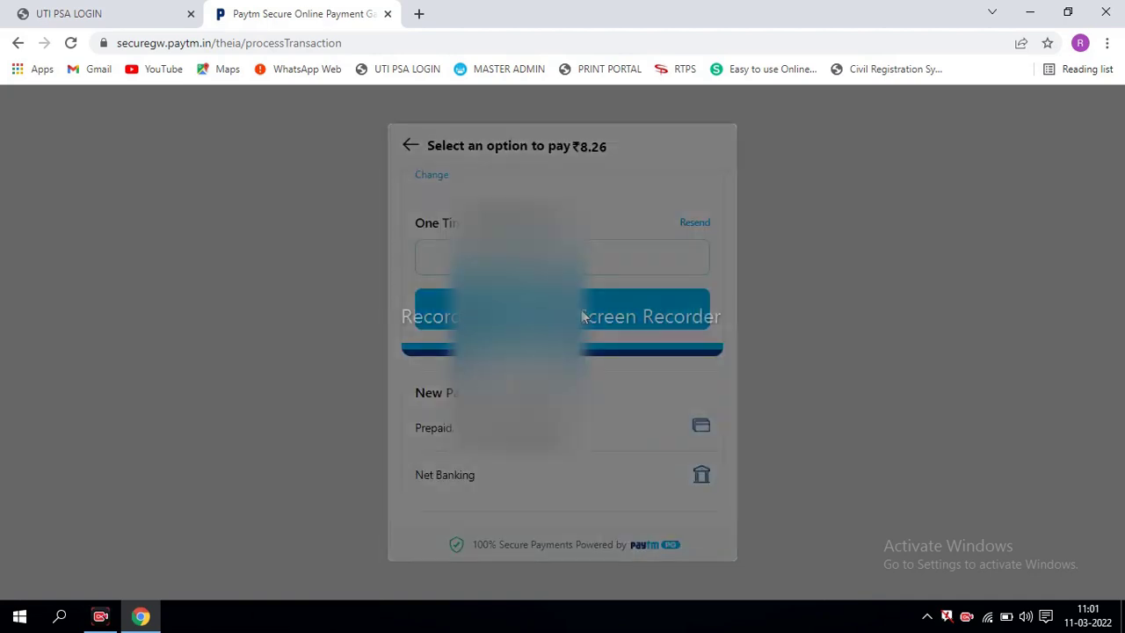